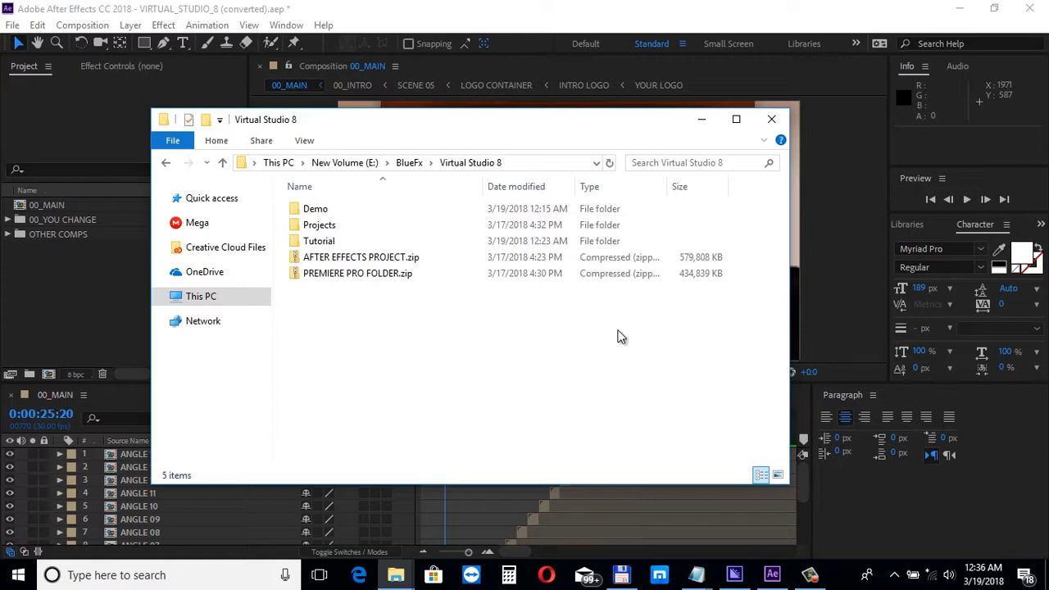
Step: Inspect the AFTER EFFECTS PROJECT.zip archive, open the Projects folder, then return to After Effects
click(404, 259)
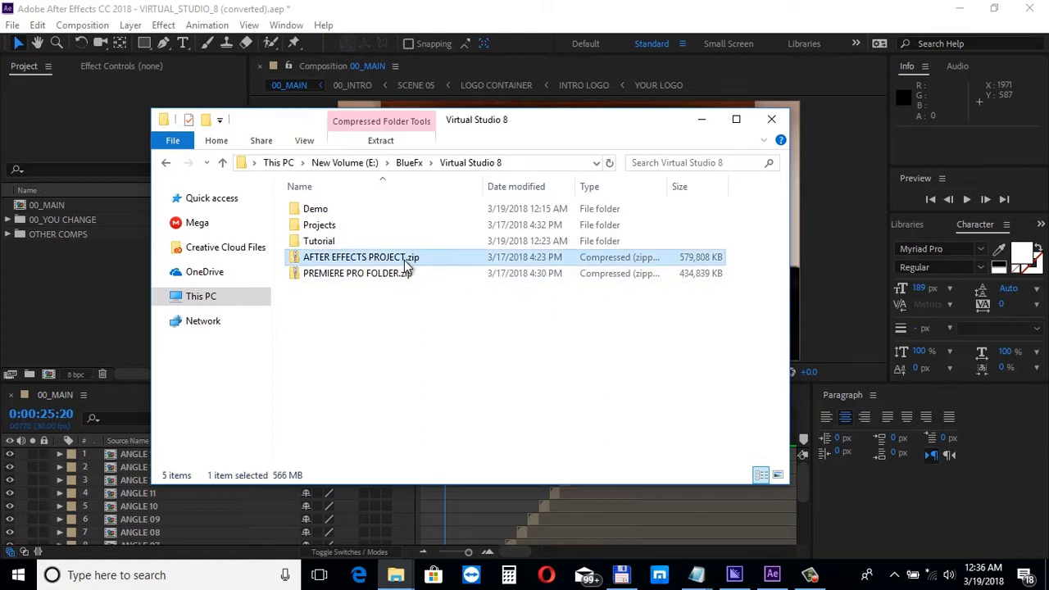
right_click(404, 258)
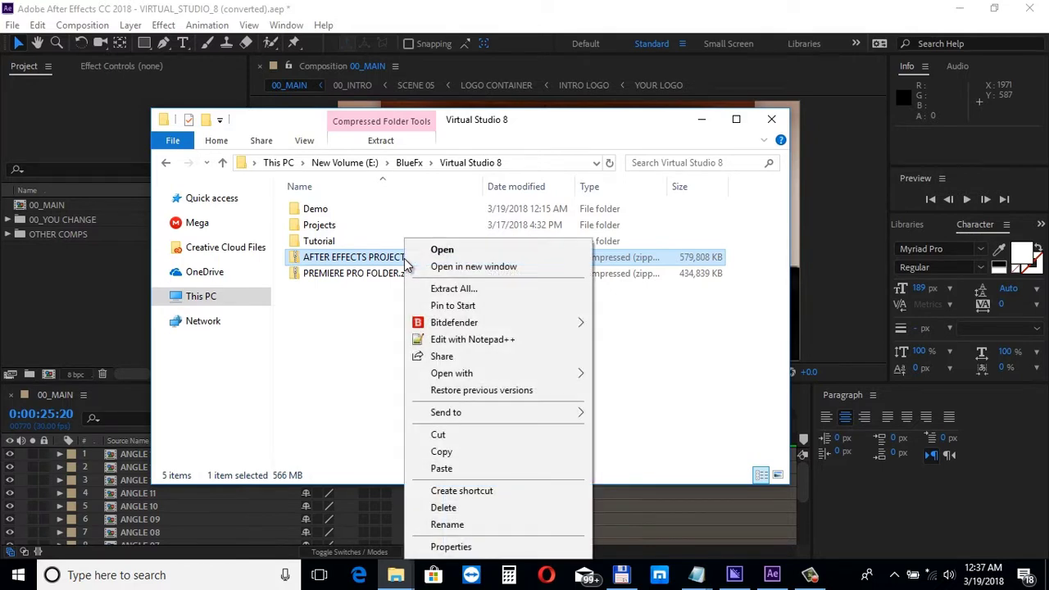
click(369, 311)
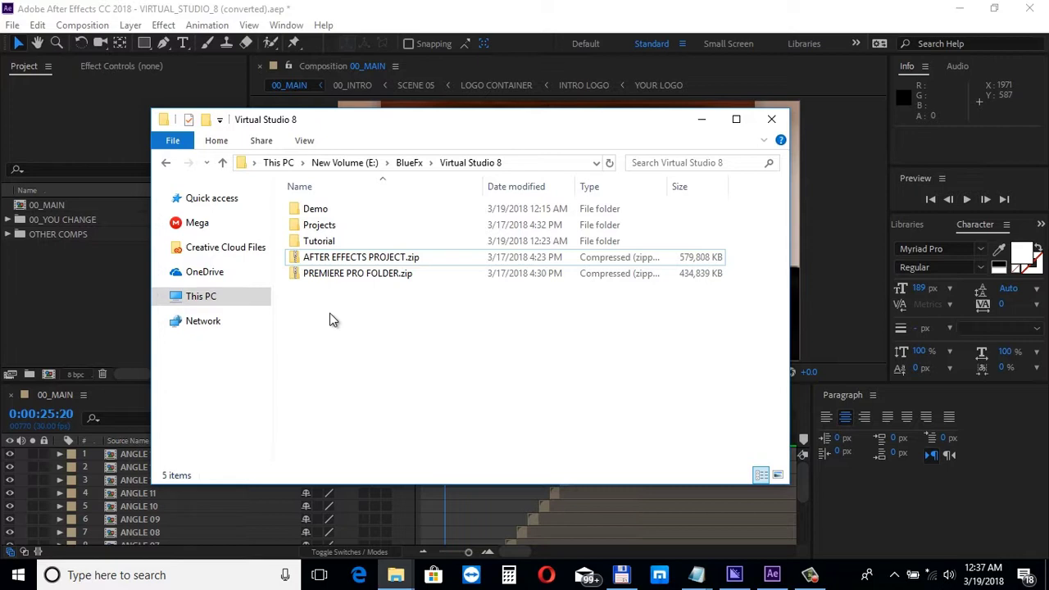
double_click(319, 228)
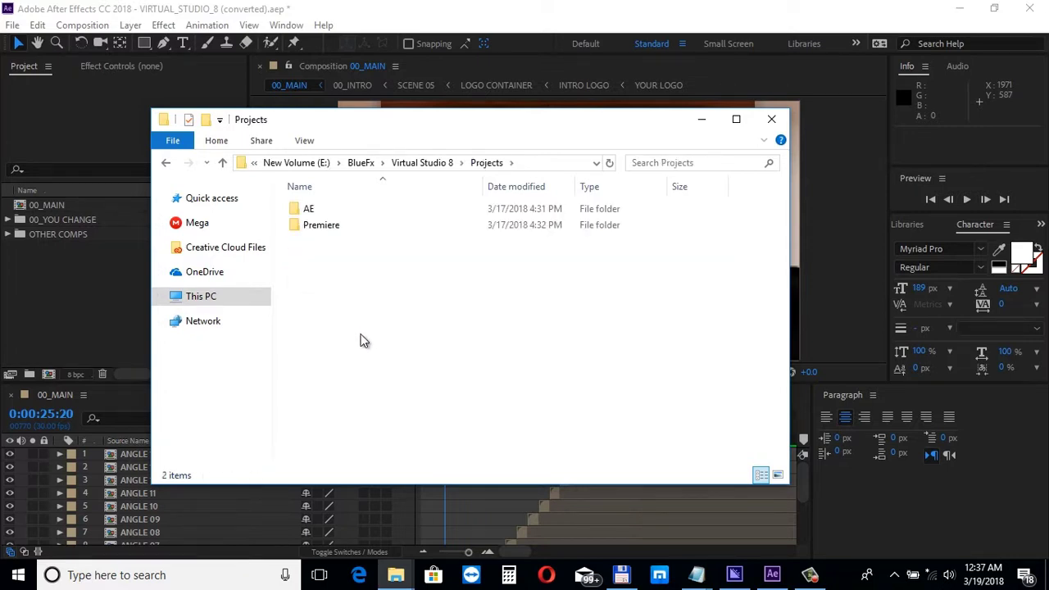
click(79, 311)
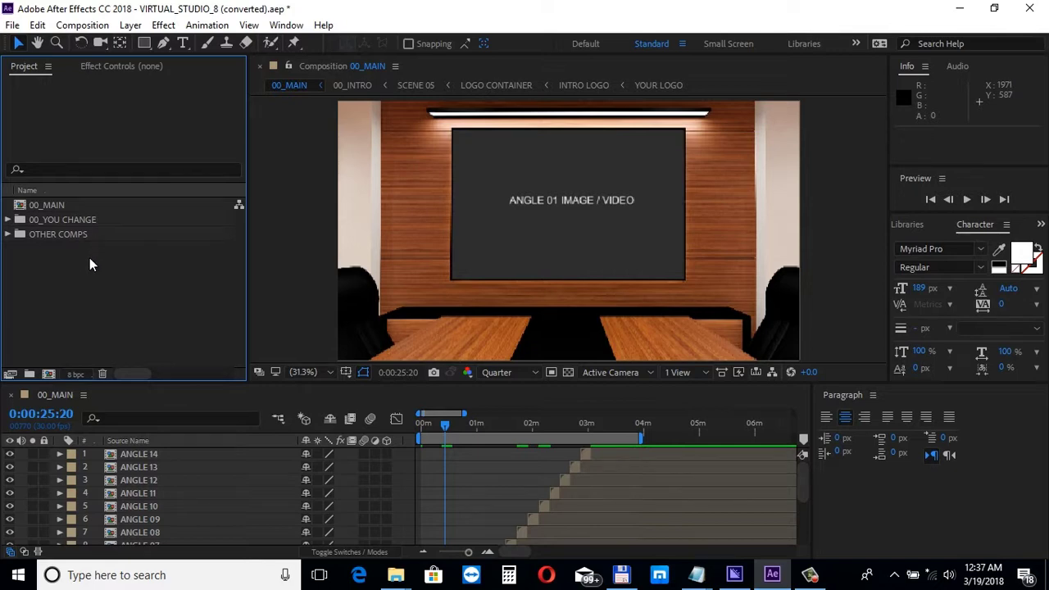
Step: Zoom the 00_MAIN timeline in so the staggered ANGLE layers spread out
click(487, 553)
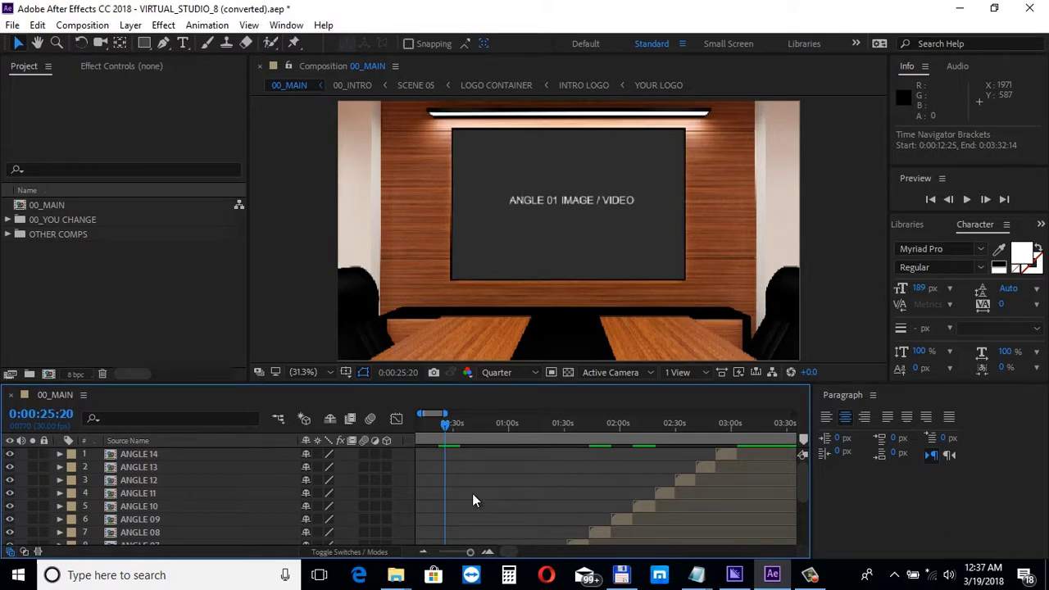
Step: Expand the 00_YOU CHANGE, INTRO SCENES and SCENES folders and open the 00_INTRO composition
click(9, 220)
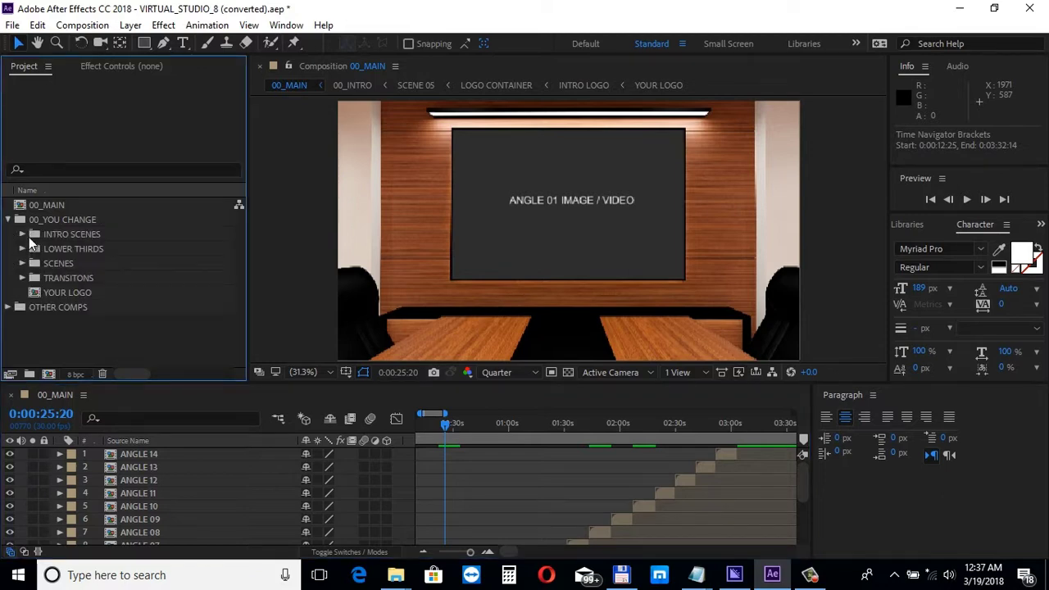
click(23, 235)
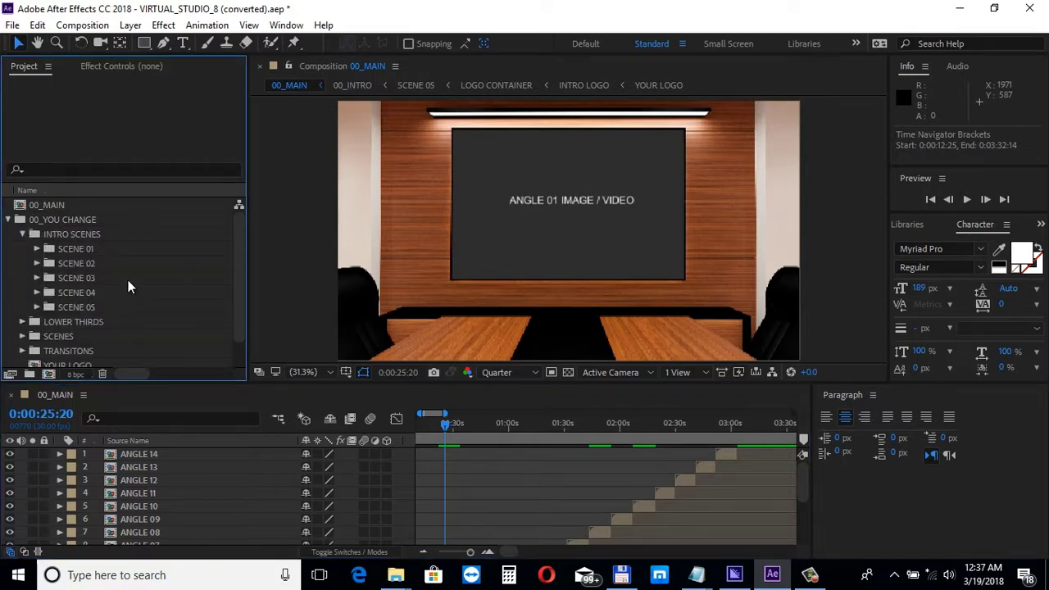
click(23, 336)
scroll(60, 309, down, 3)
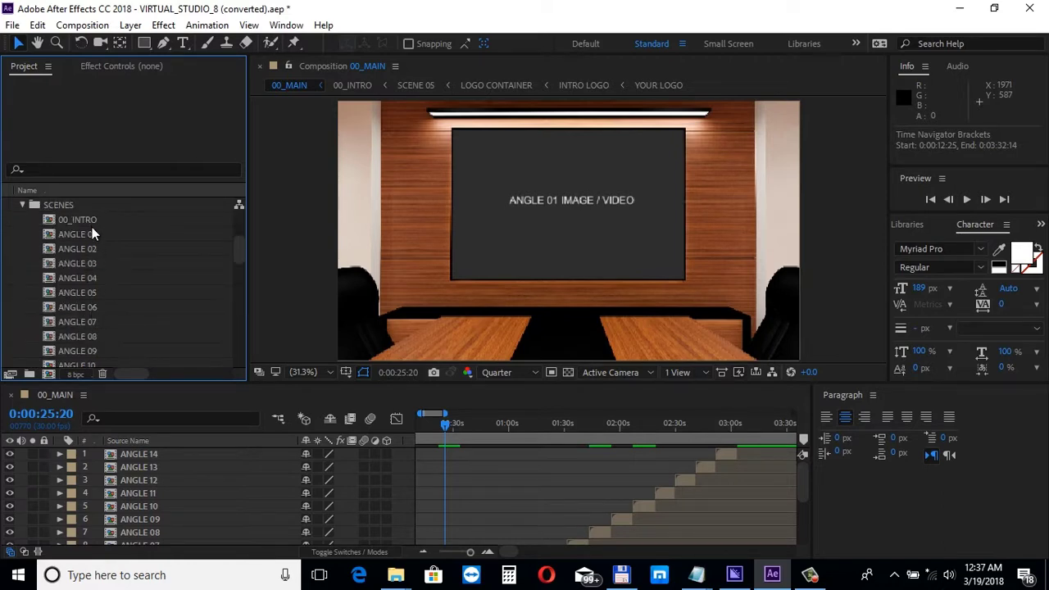
double_click(92, 221)
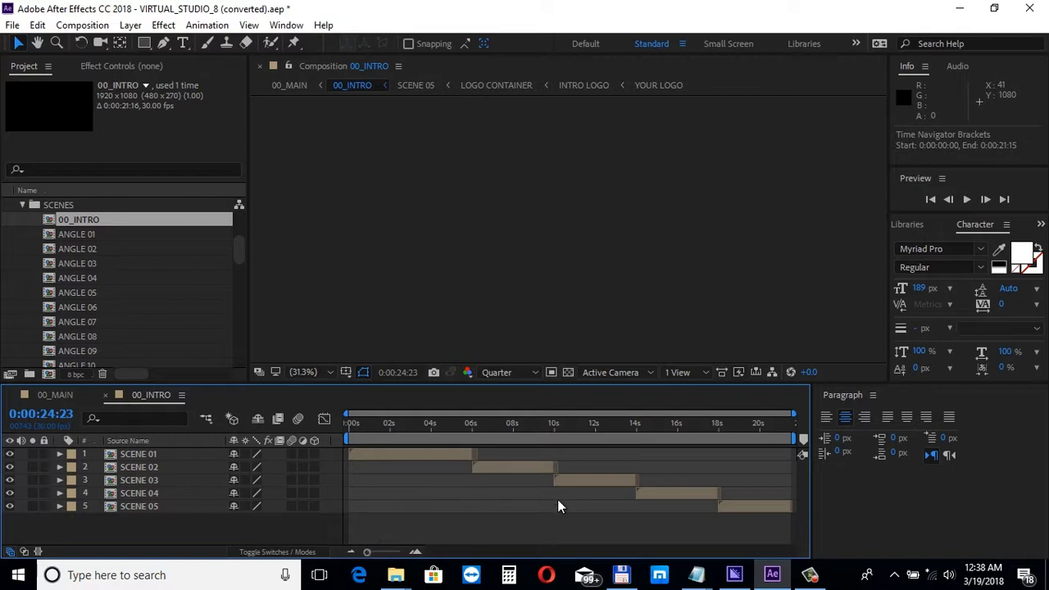
Step: Move the time indicator to about 19 s, then to 0:00:05:04 to view scene one
click(756, 427)
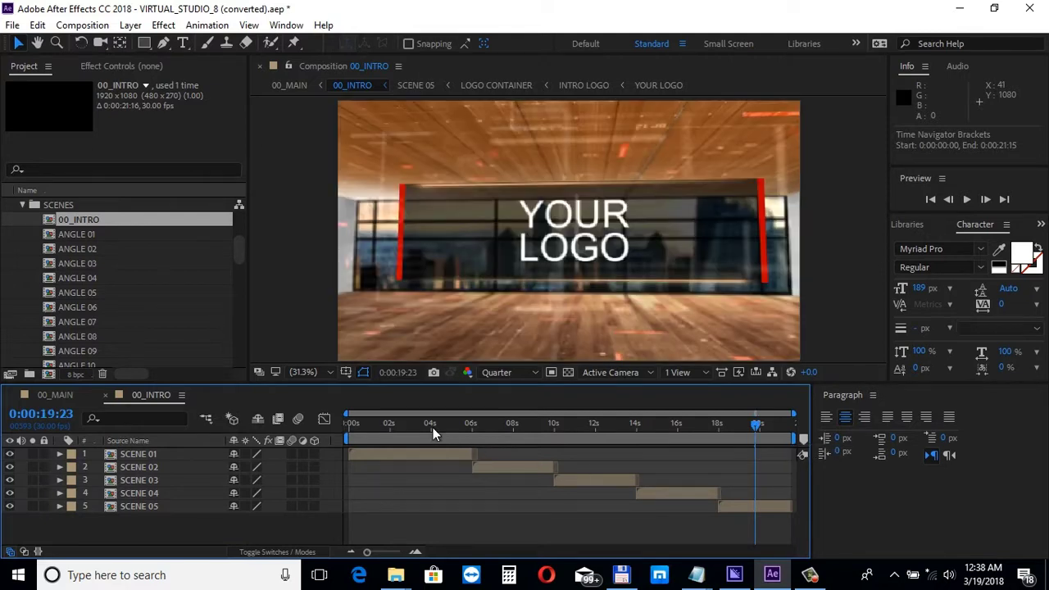
click(454, 425)
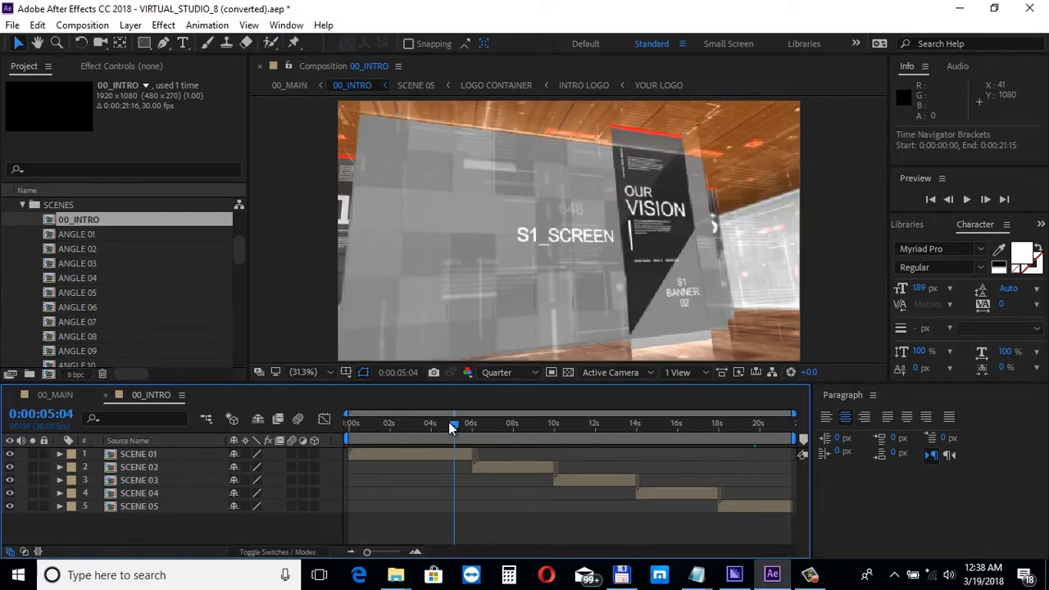
Step: Expand SCENE 01 and open its BANNER 01, BANNER 02, BANNER 03, SCREEN and TEXT compositions
click(23, 205)
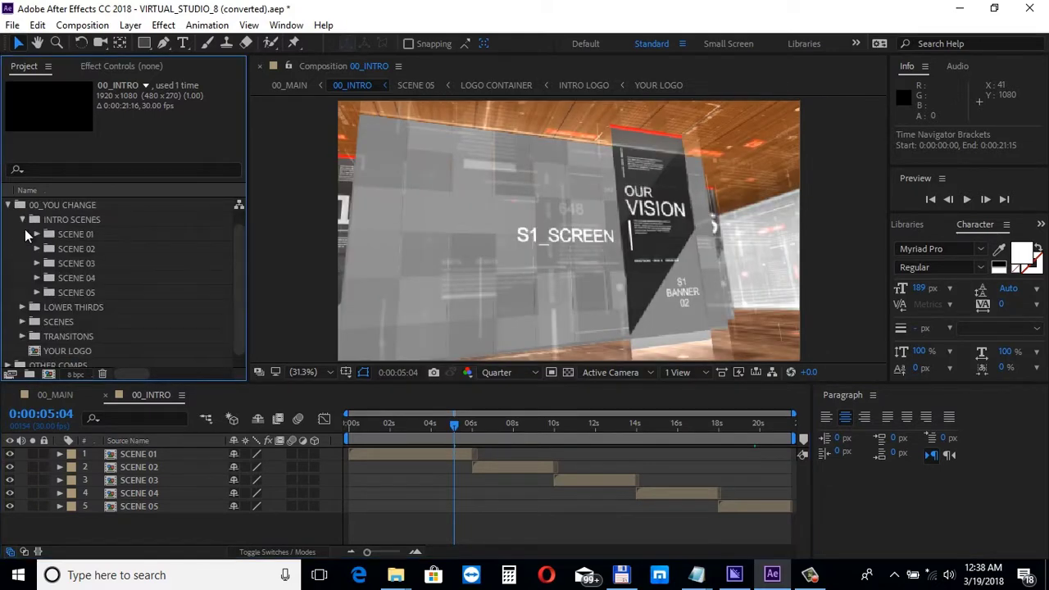
click(37, 234)
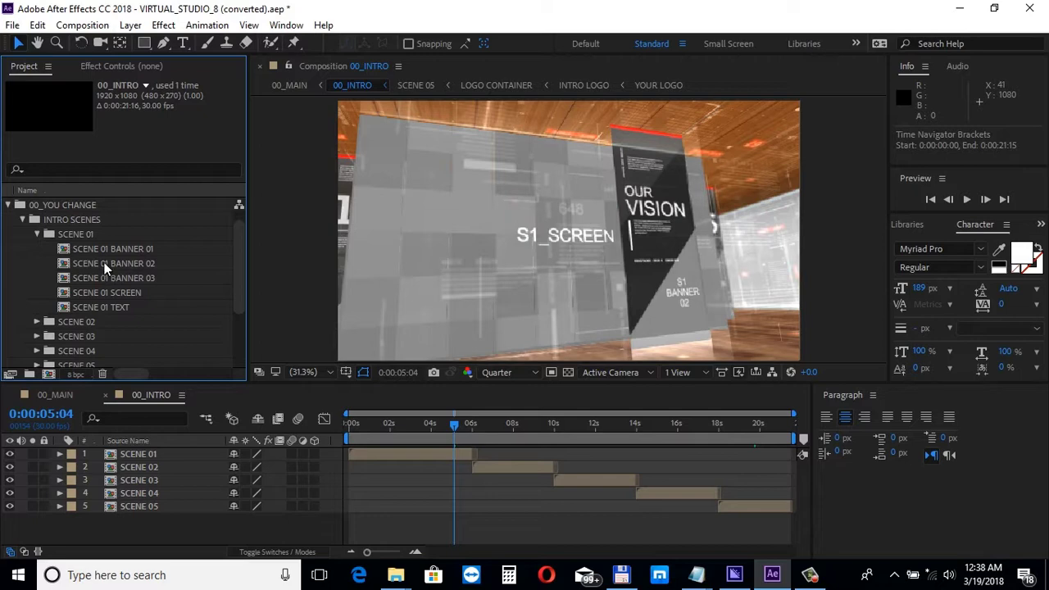
double_click(114, 247)
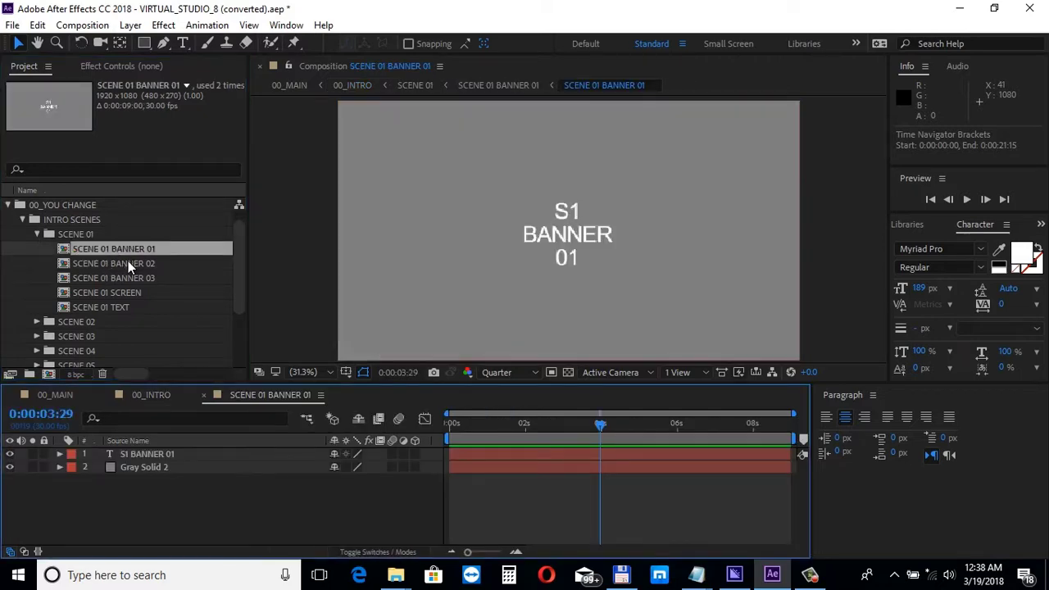
click(127, 262)
double_click(128, 262)
double_click(128, 277)
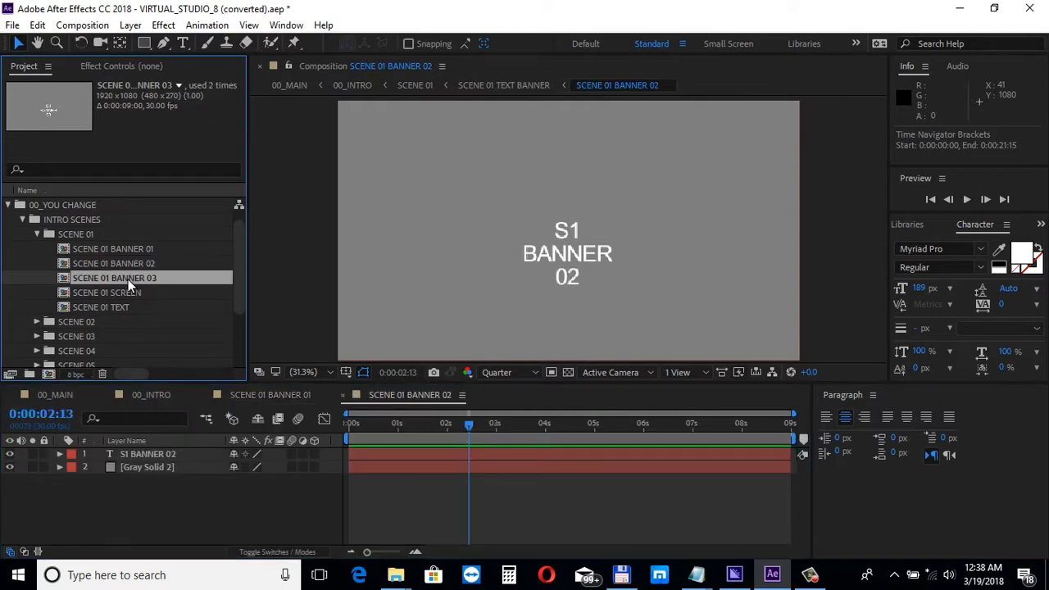
double_click(128, 292)
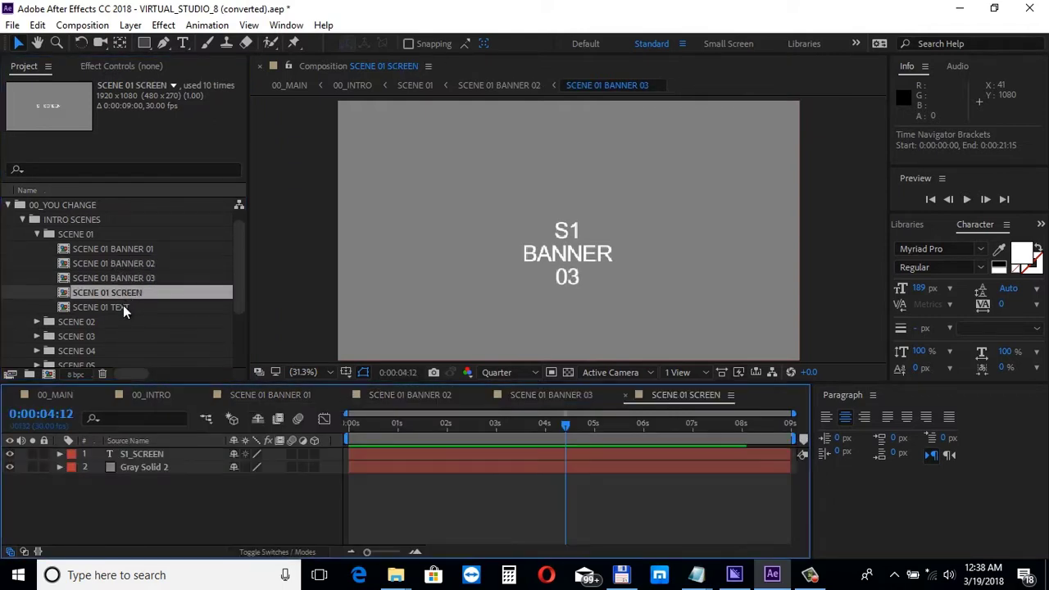
click(123, 306)
double_click(123, 307)
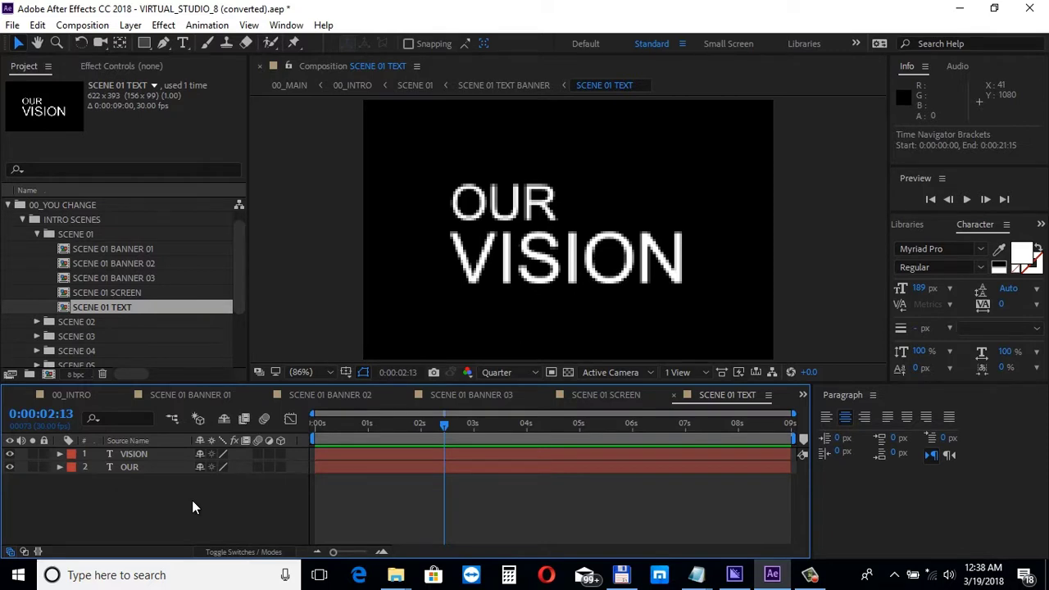
click(8, 205)
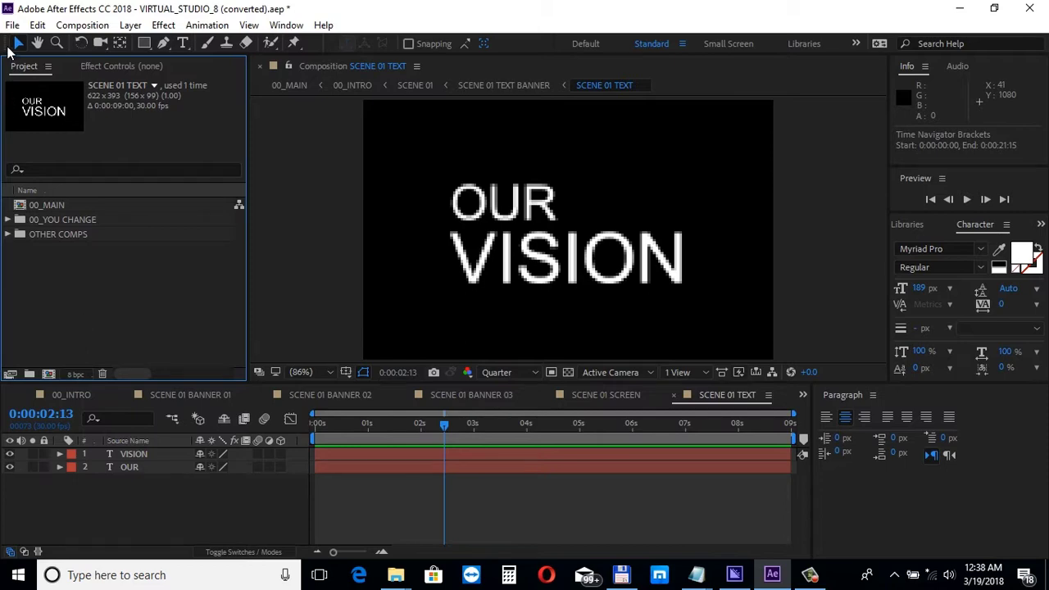
Step: Import background.MTS, business man.mov, the three city JPGs and Inspiring.mp3 from the Demo folder
click(12, 24)
mouse_move(76, 215)
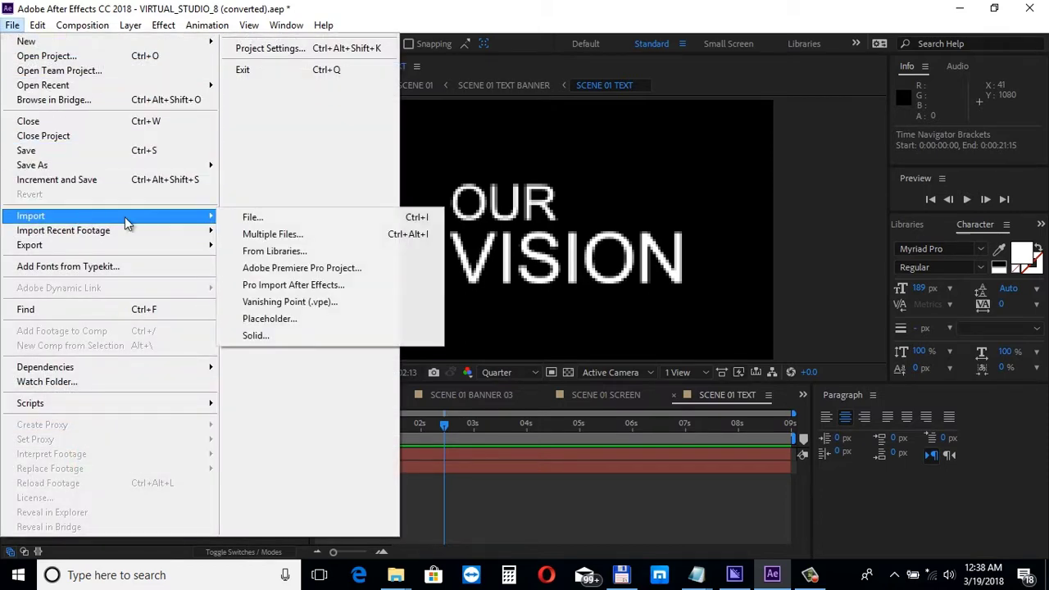
click(240, 215)
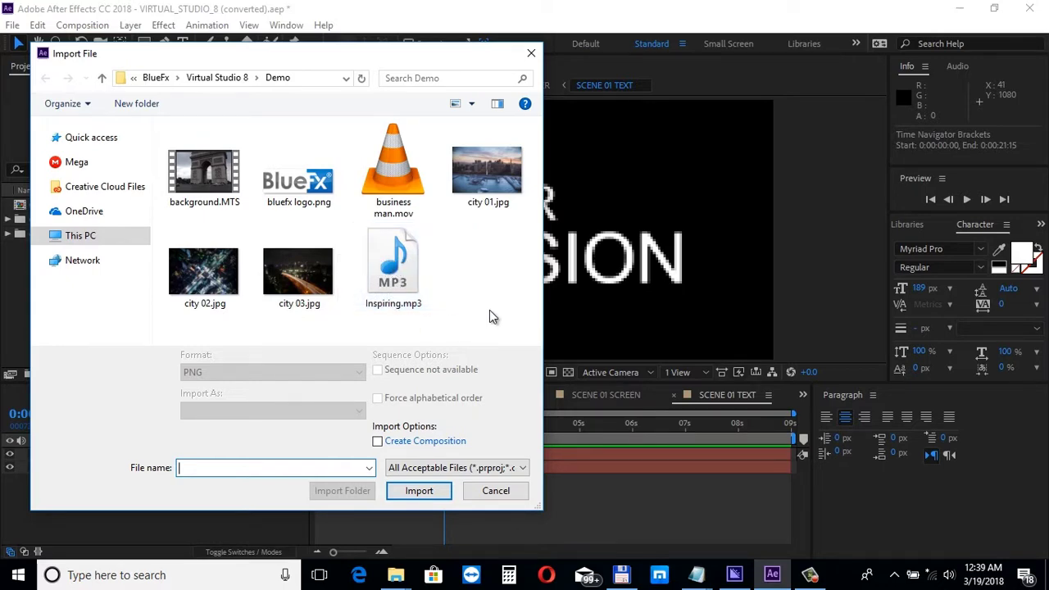
drag(511, 303, 202, 170)
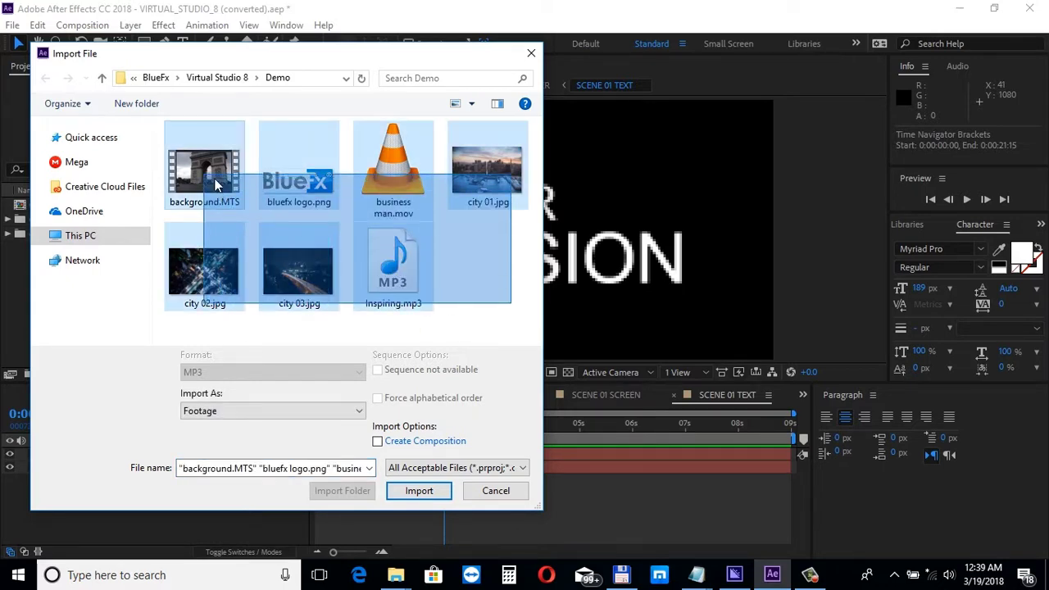
click(419, 491)
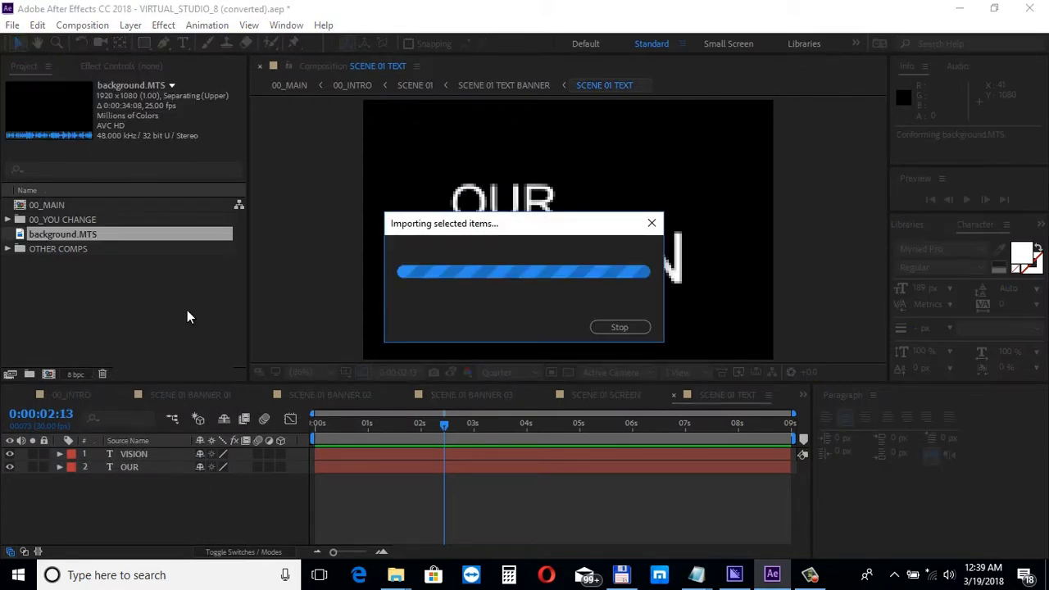
click(173, 356)
Step: Add city 01.jpg on top of SCENE 01 BANNER 02 and hide its placeholder text and grey solid
click(323, 395)
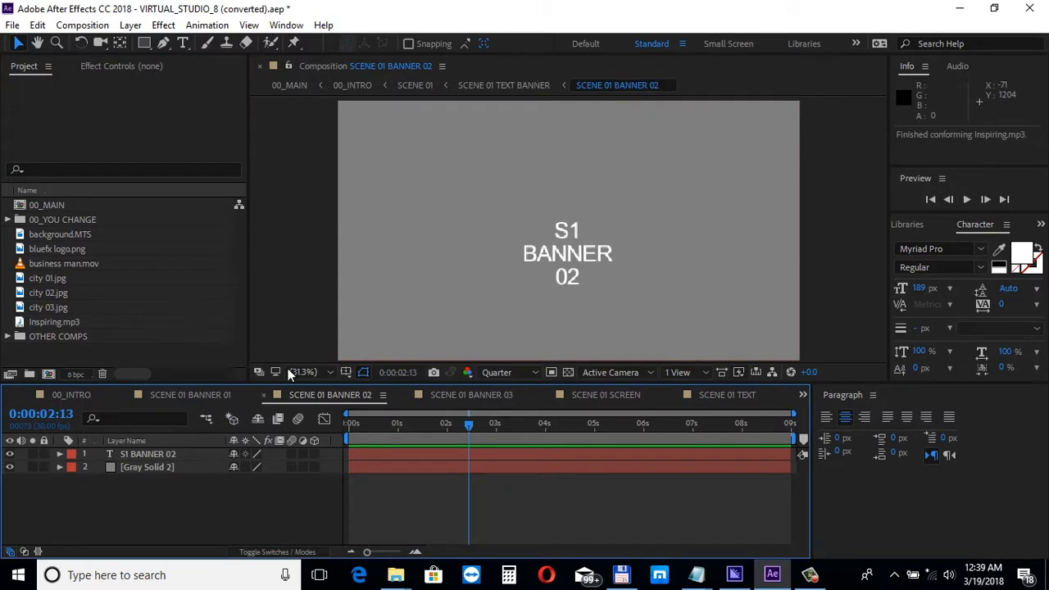
click(65, 279)
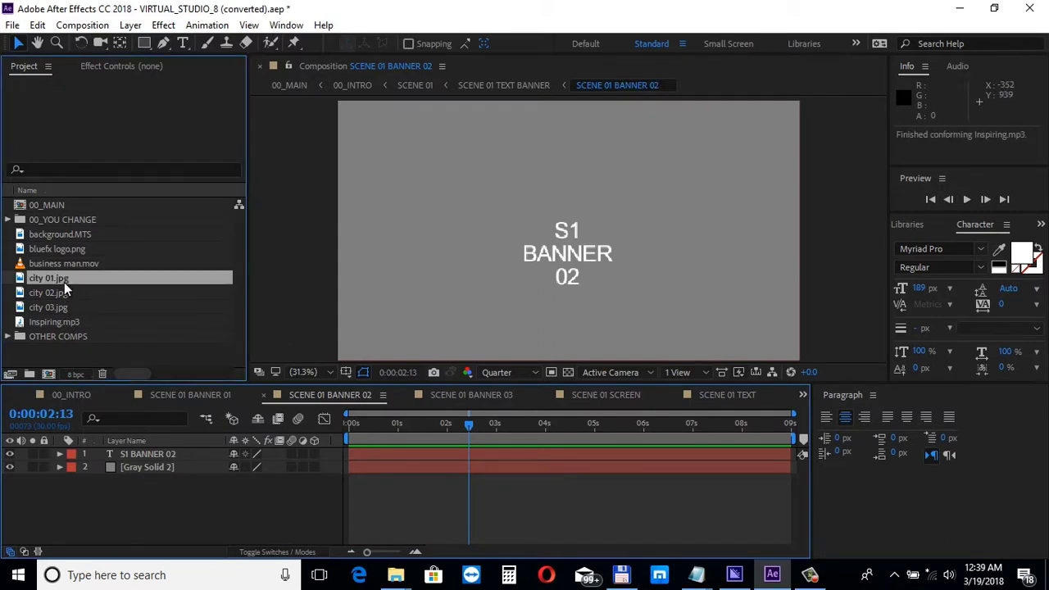
drag(128, 447, 128, 453)
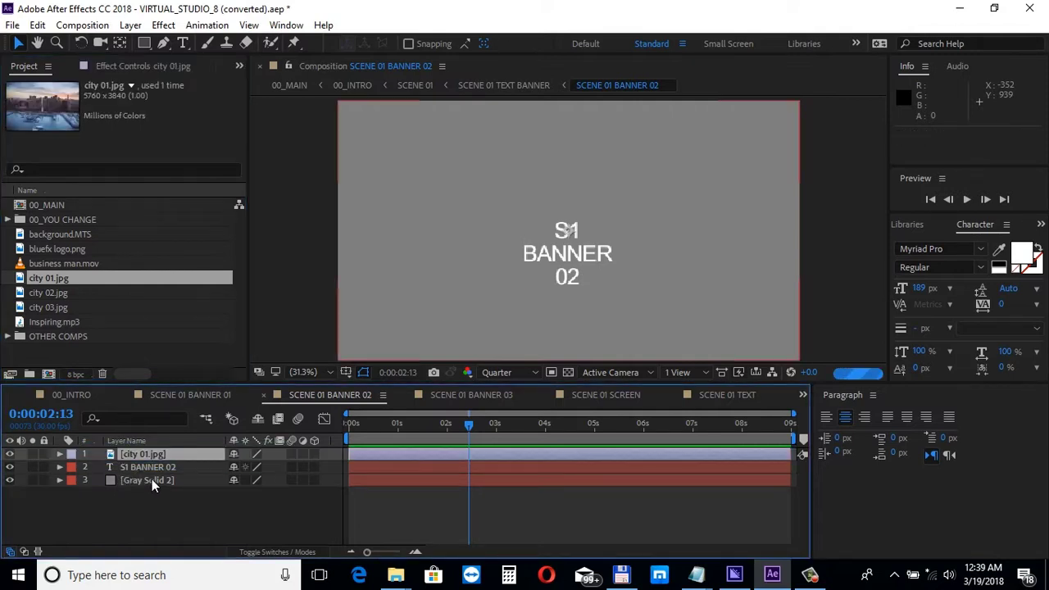
click(10, 467)
click(10, 480)
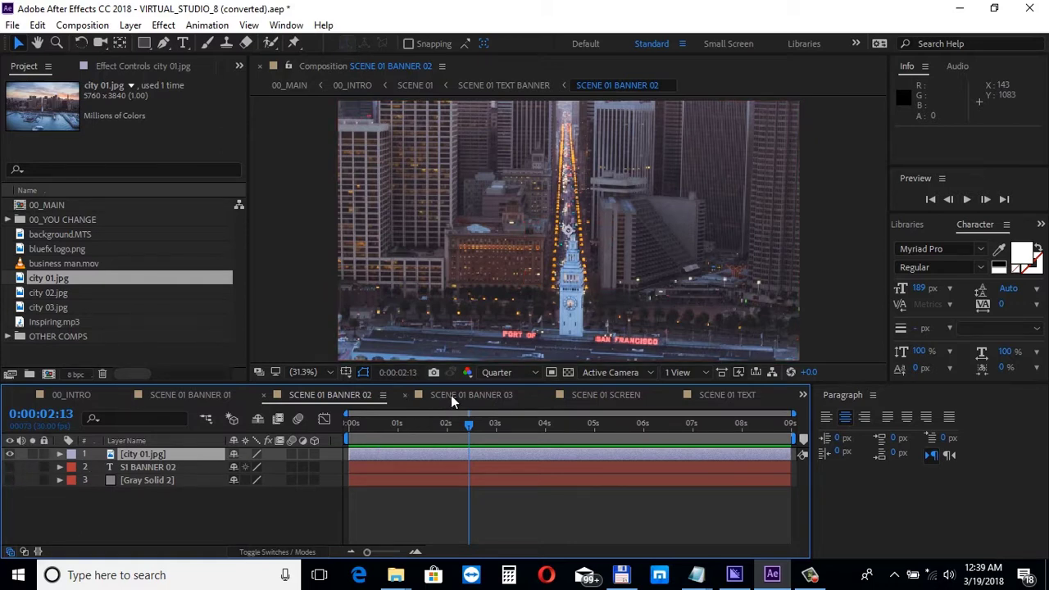
Step: Add city 02.jpg on top of SCENE 01 BANNER 03 and hide its placeholder layers
click(451, 395)
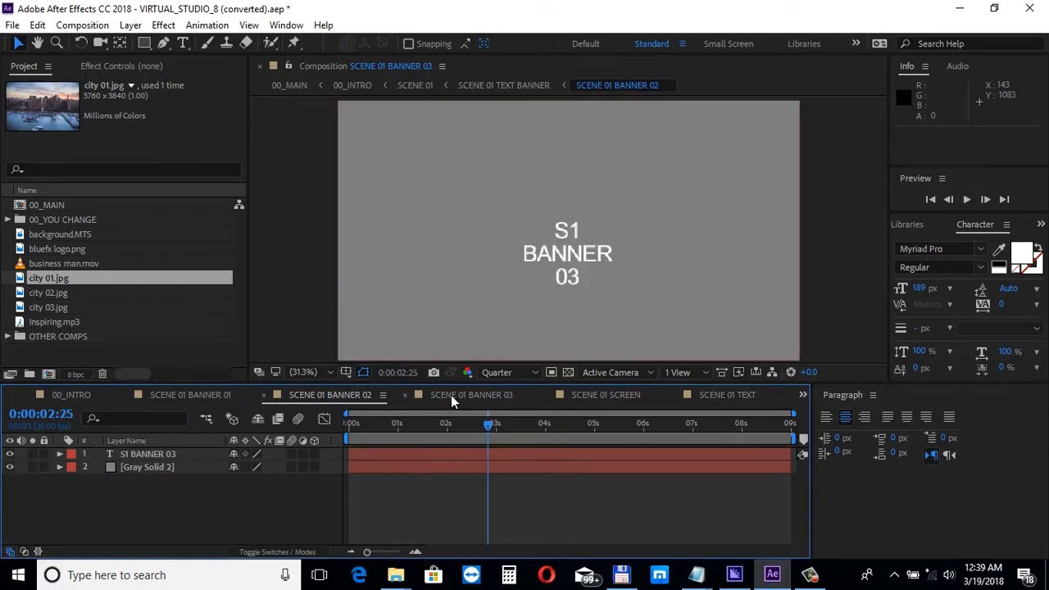
click(41, 293)
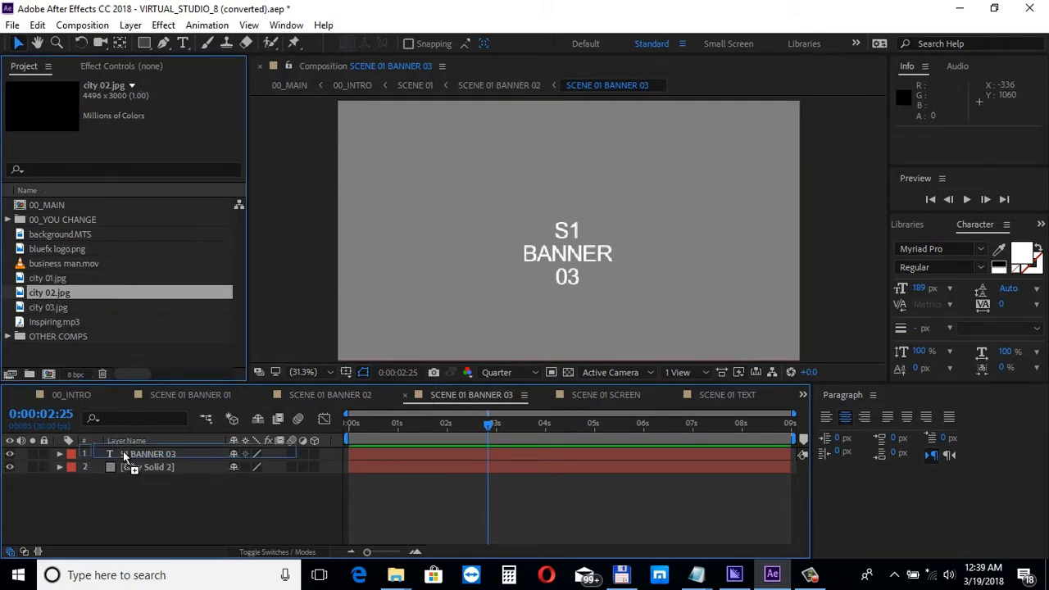
key(ctrl+slash)
click(10, 480)
click(9, 466)
Step: Add city 03.jpg to SCENE 01 BANNER 01 and hide its placeholder text and grey solid
click(202, 397)
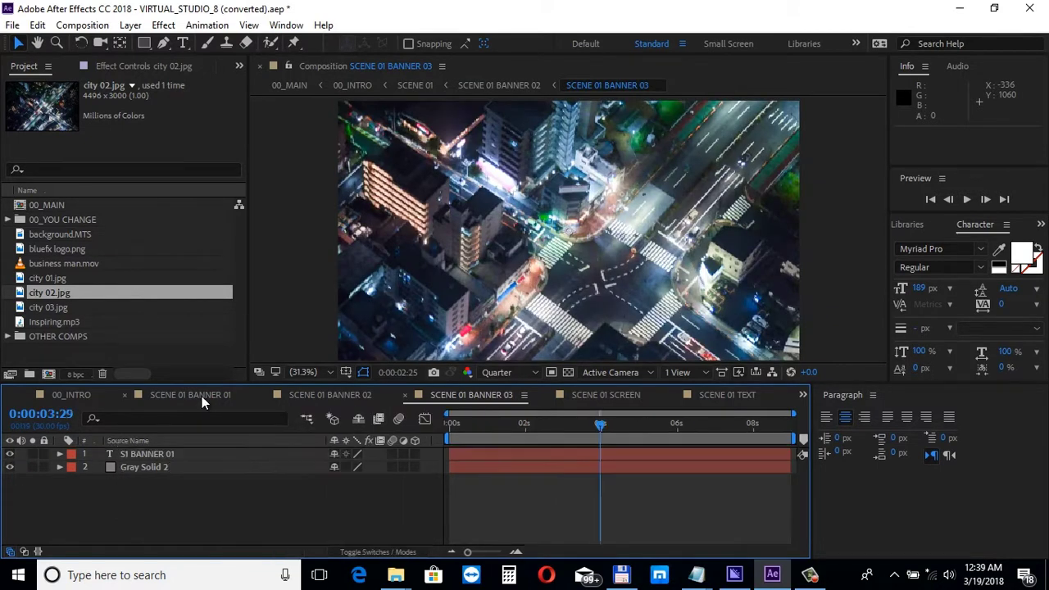
click(51, 313)
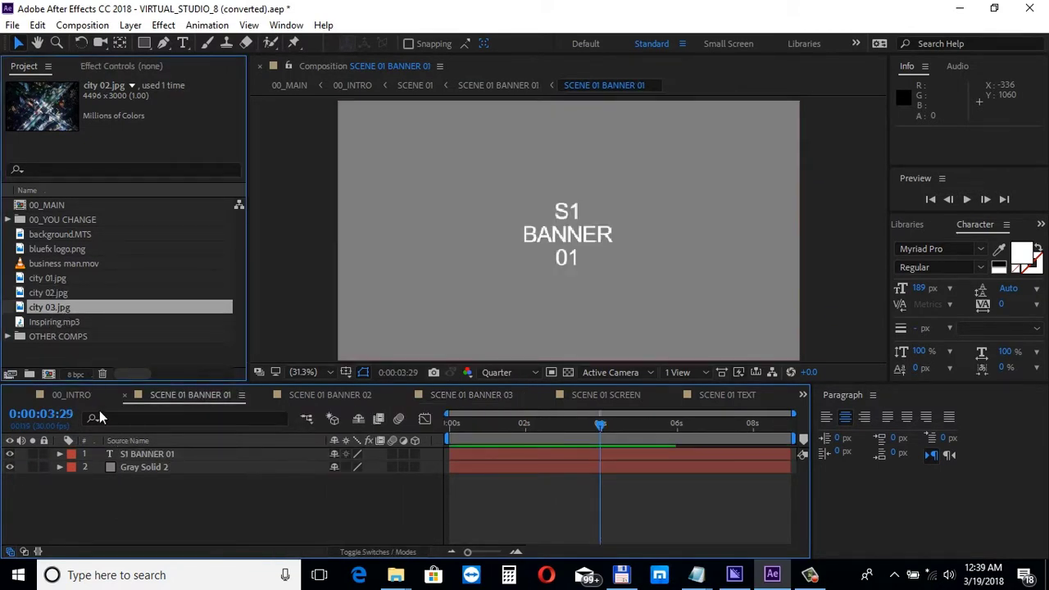
key(ctrl+slash)
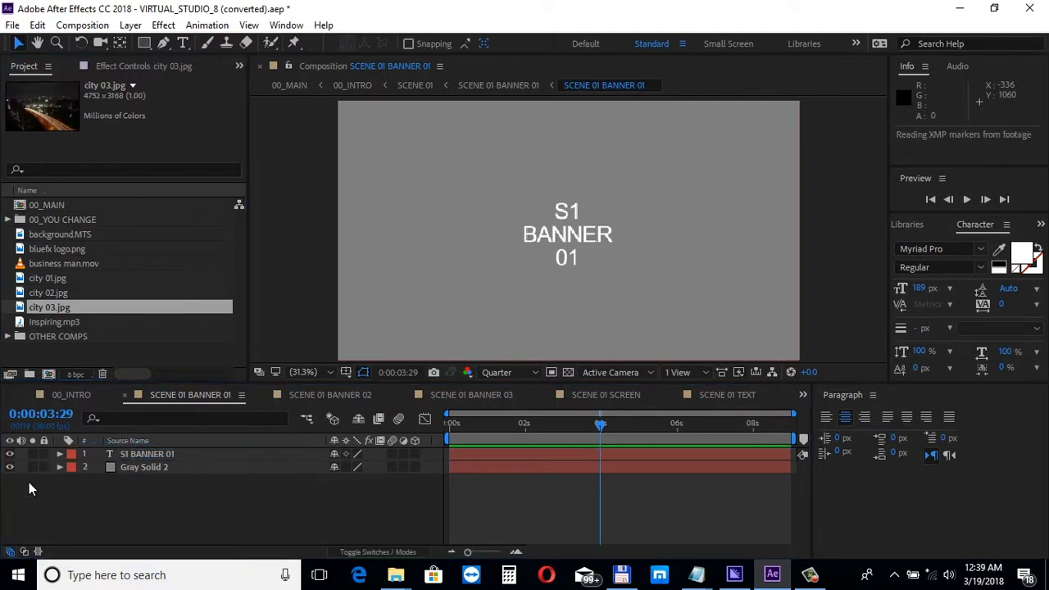
drag(10, 480, 10, 466)
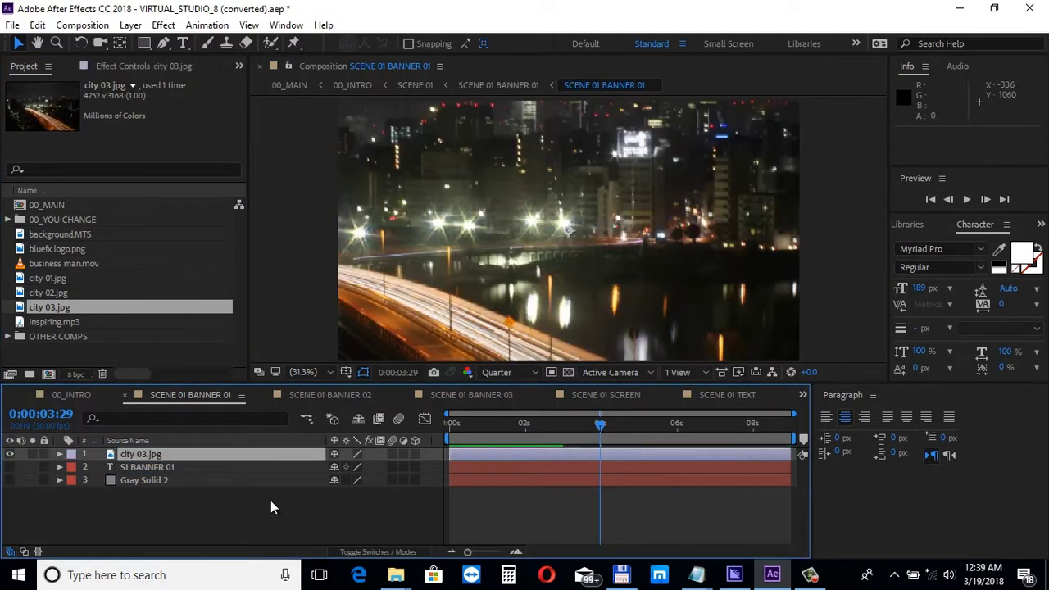
Step: Place background.MTS at the top of SCENE 01 SCREEN and hide S1_SCREEN and Gray Solid 2
click(600, 399)
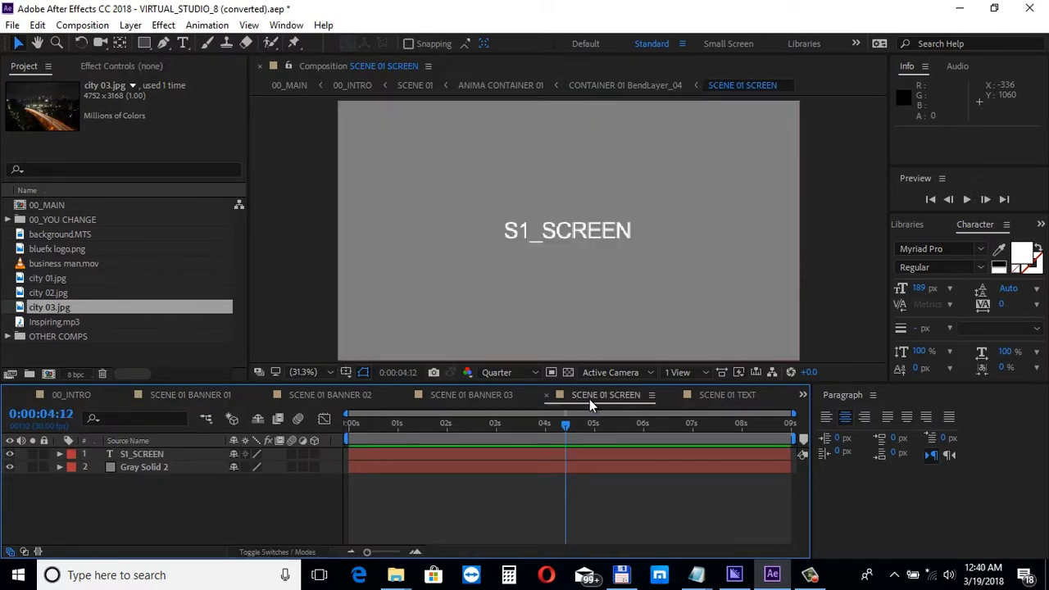
click(87, 235)
drag(90, 233, 134, 455)
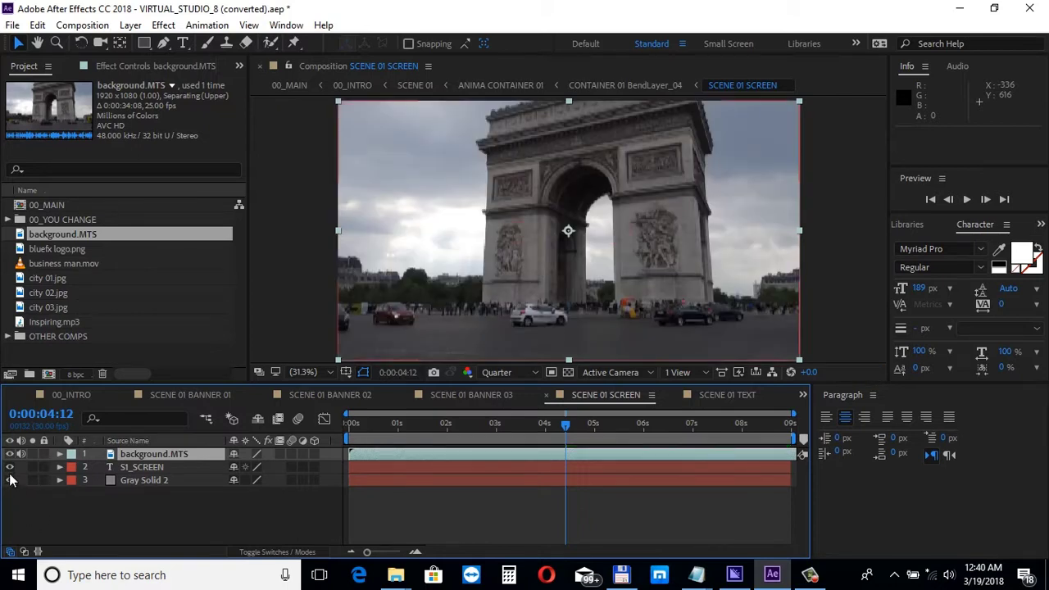
drag(10, 468, 8, 486)
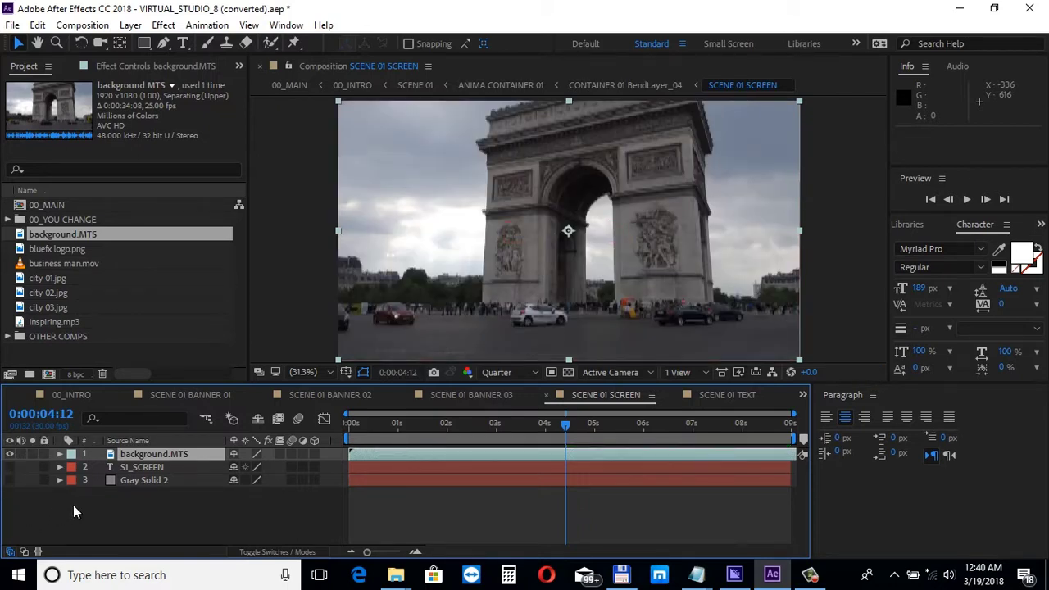
Step: Retype the SCENE 01 TEXT layers so OUR reads SAMPLE and VISION reads TEXT
click(717, 397)
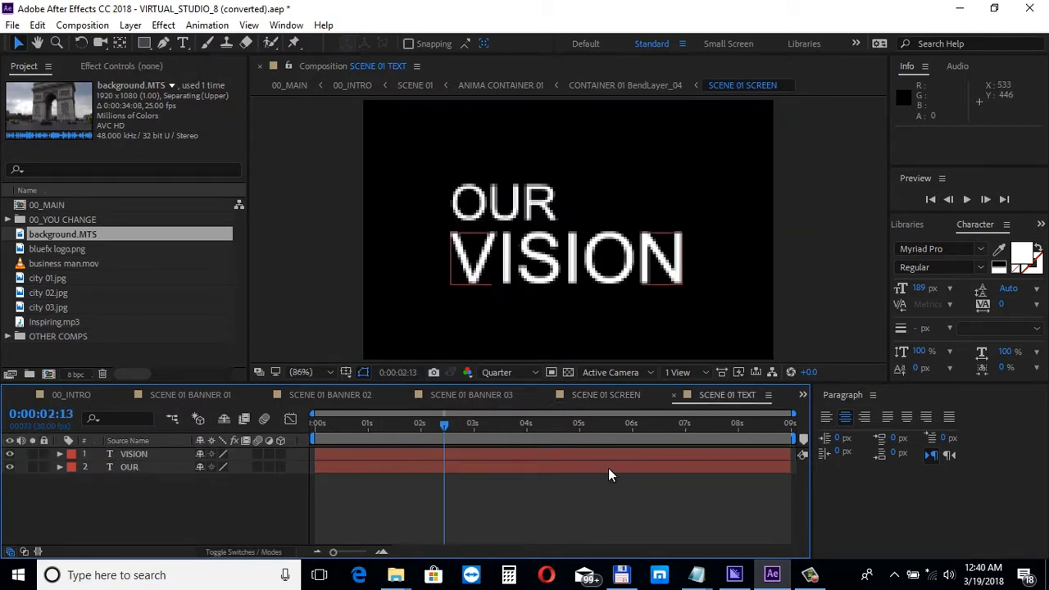
click(128, 464)
click(127, 455)
click(200, 477)
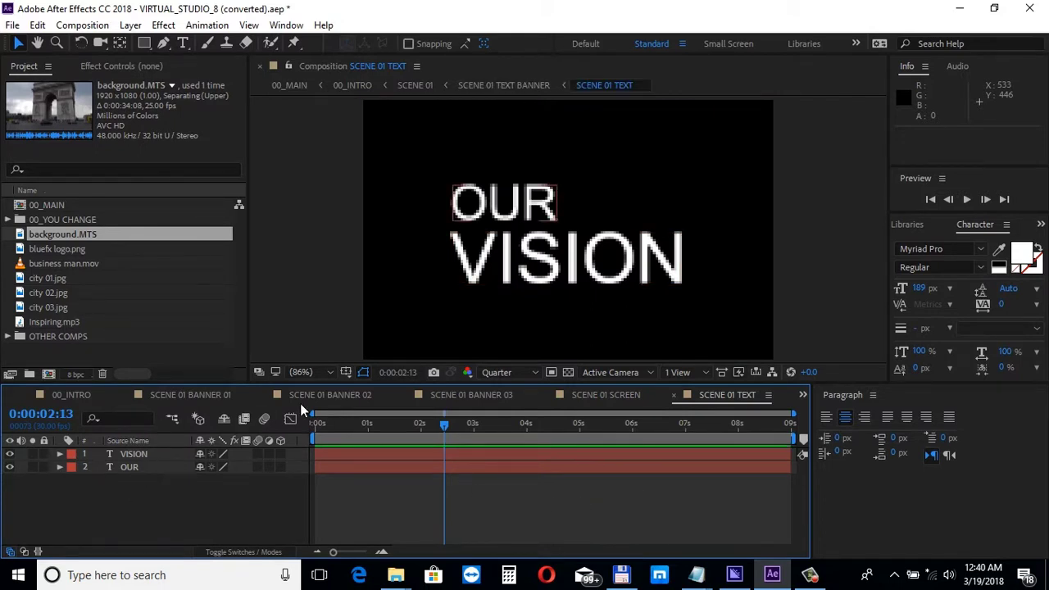
double_click(141, 471)
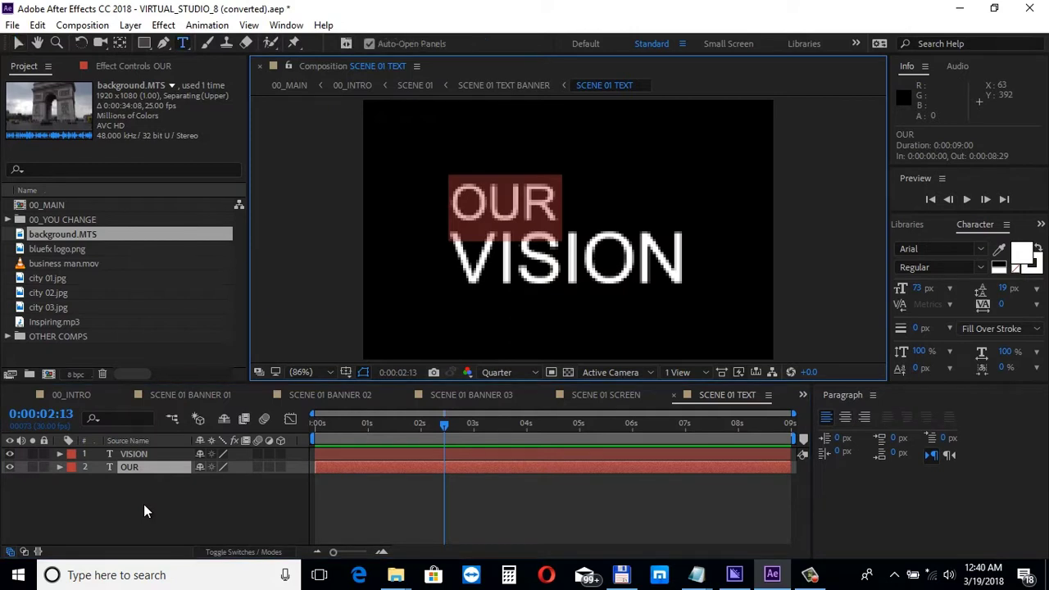
text(SAM)
key(Return)
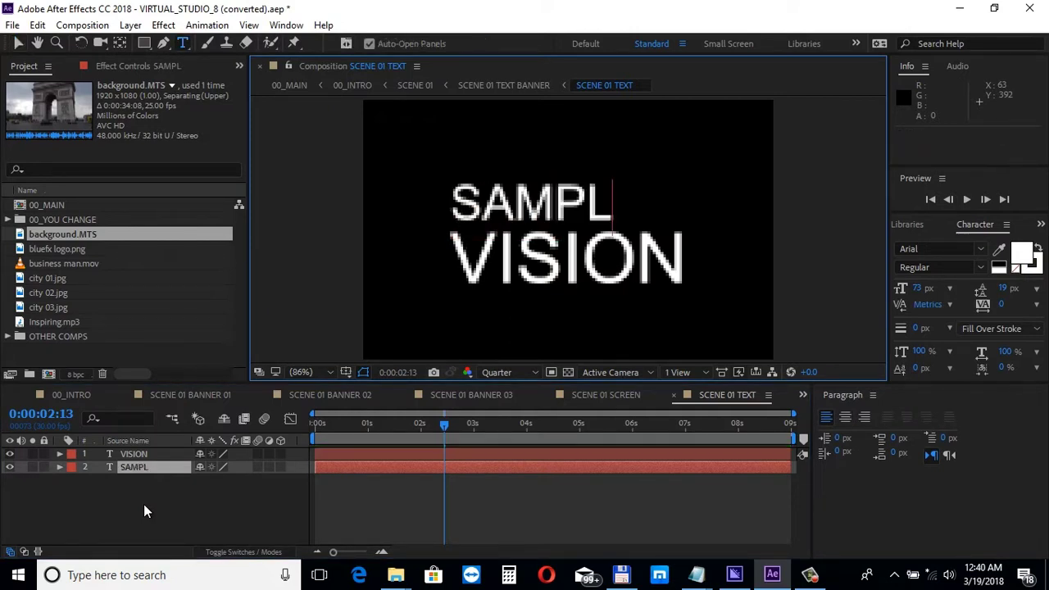
text(E)
click(138, 456)
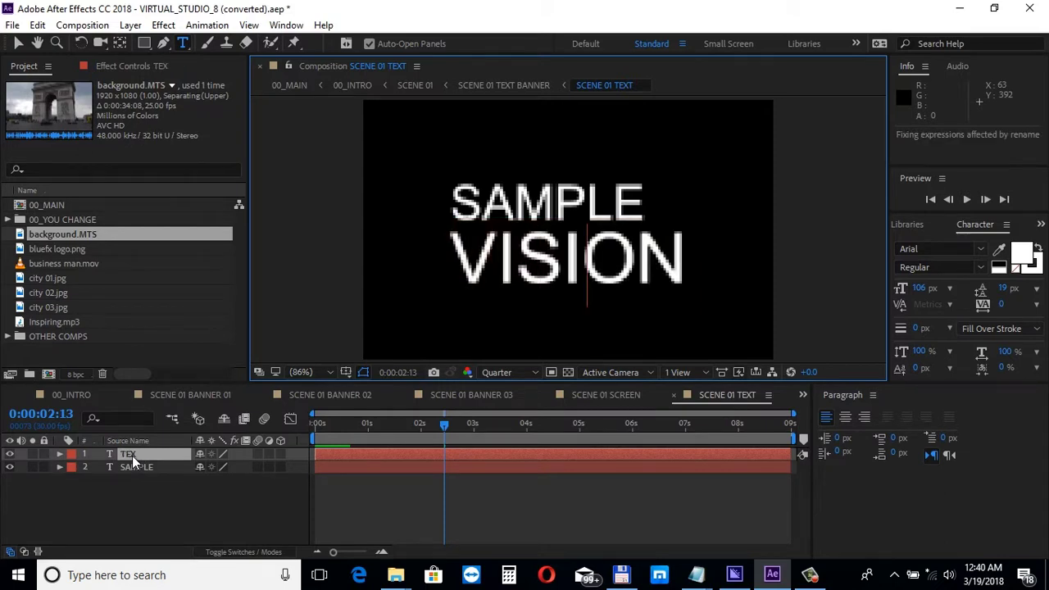
text(TEXT)
click(135, 495)
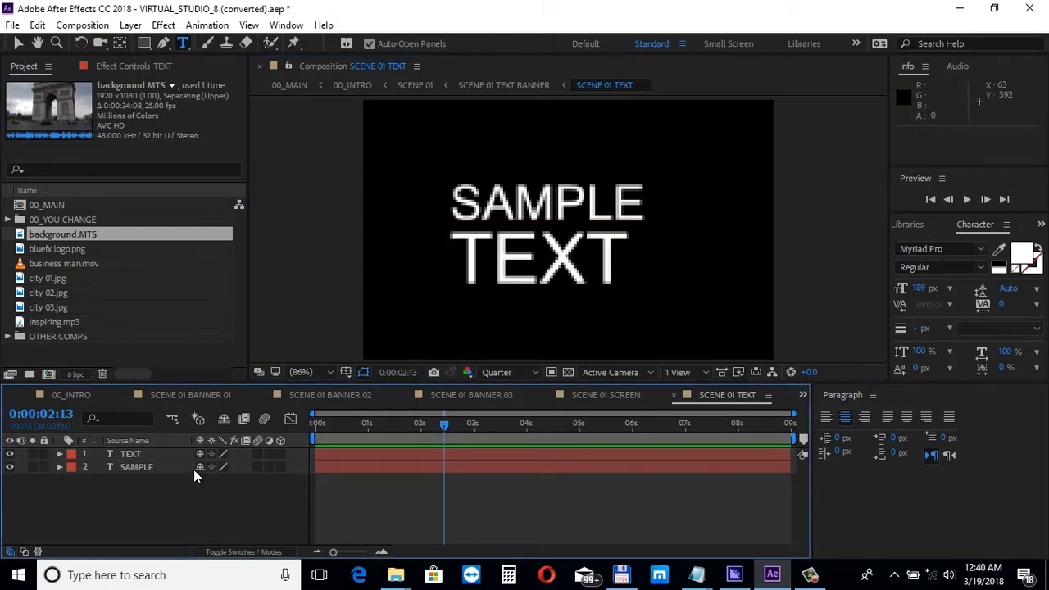
Step: Check the Arc de Triomphe video and SAMPLE TEXT in 00_INTRO, then expand the SCENES project folder
click(63, 395)
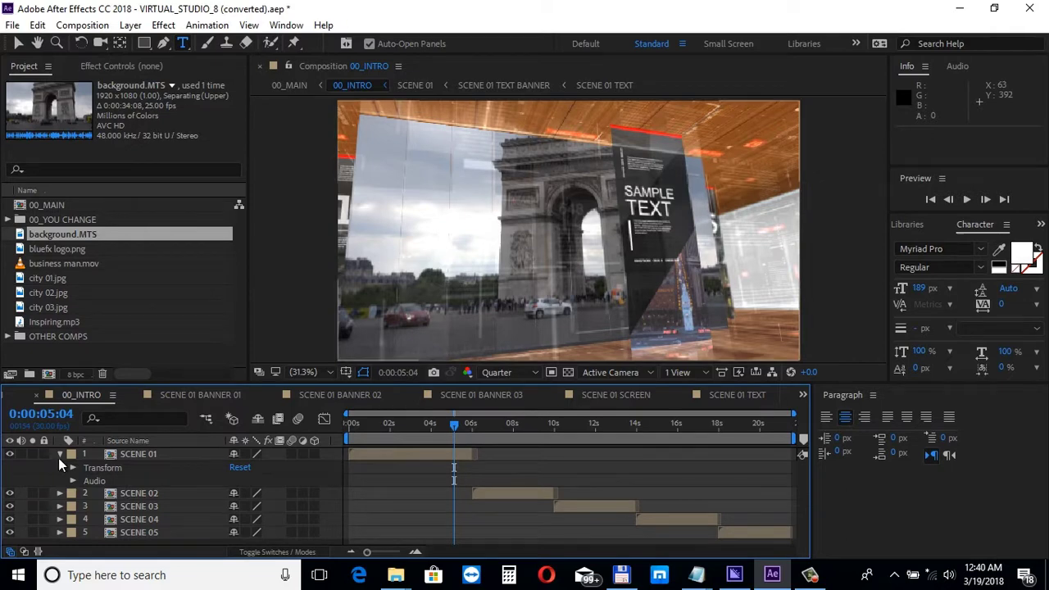
click(59, 454)
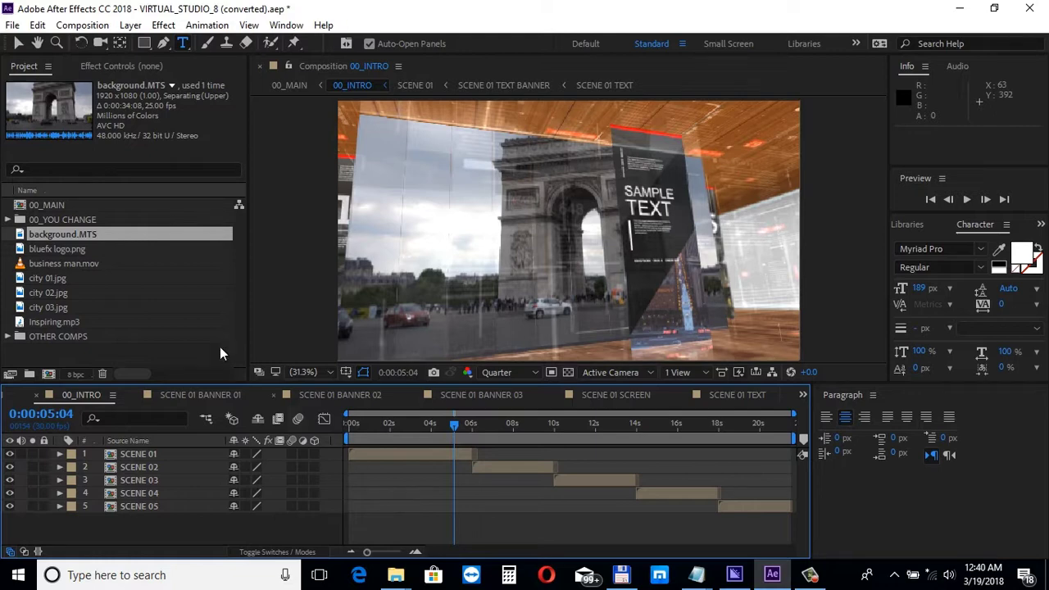
click(8, 220)
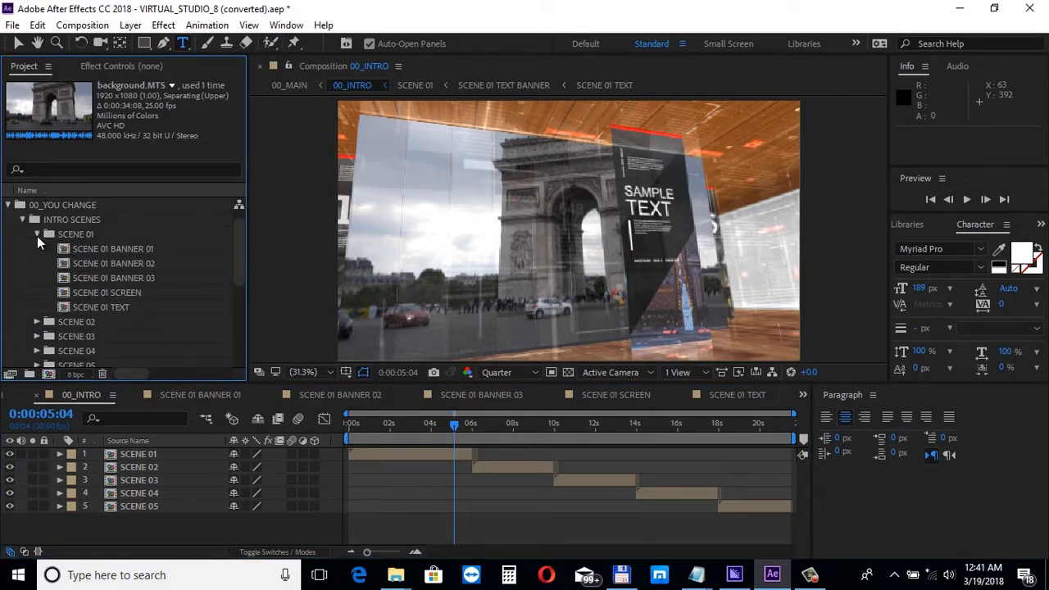
click(37, 234)
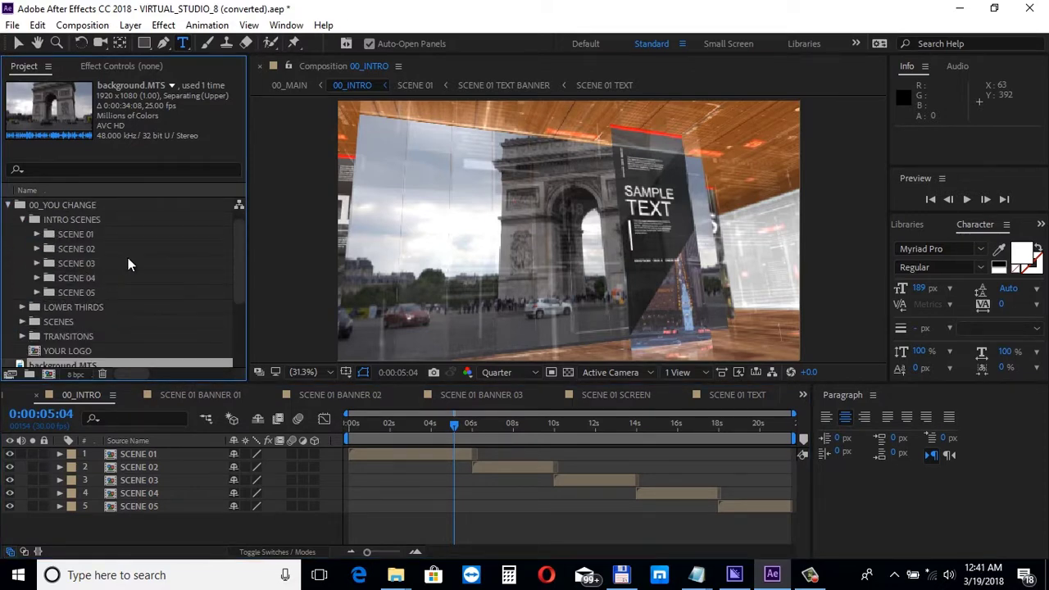
click(22, 322)
scroll(155, 277, down, 5)
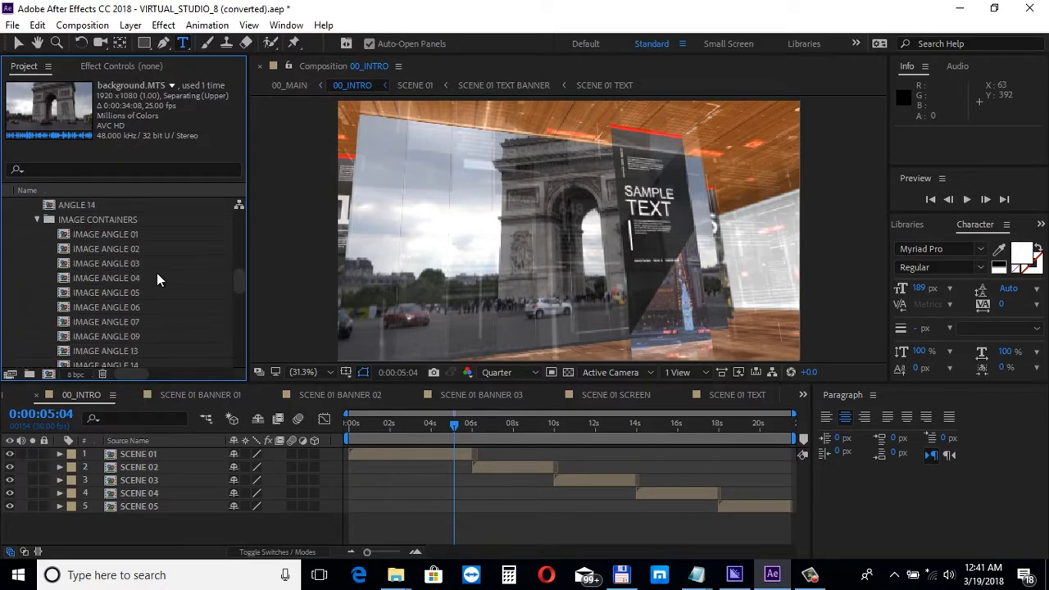
scroll(158, 275, down, 3)
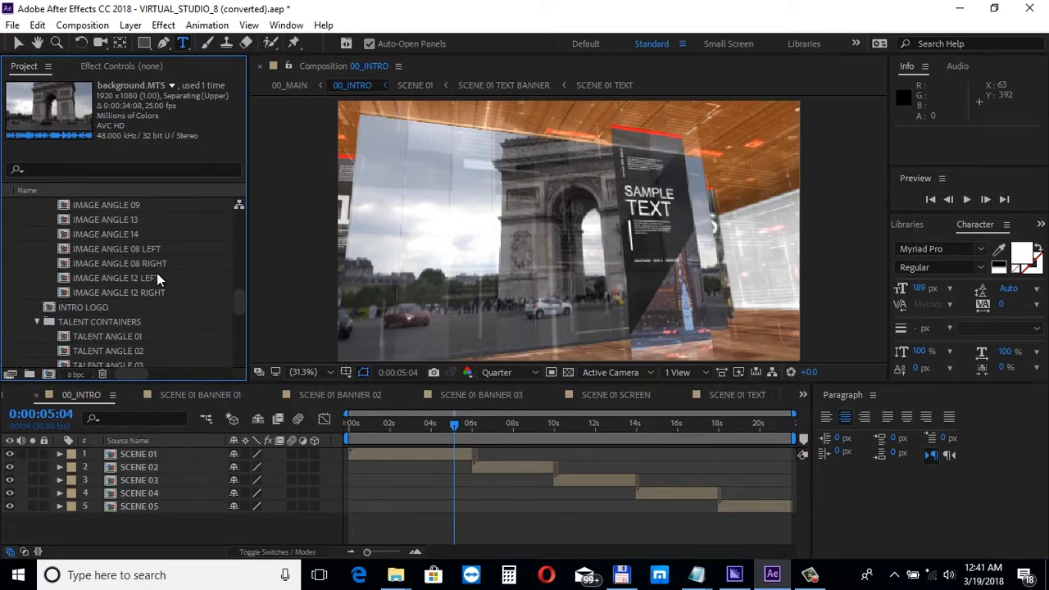
Step: Open the INTRO LOGO composition at 0:00:01:21 and collapse the 00_YOU CHANGE folder
double_click(85, 308)
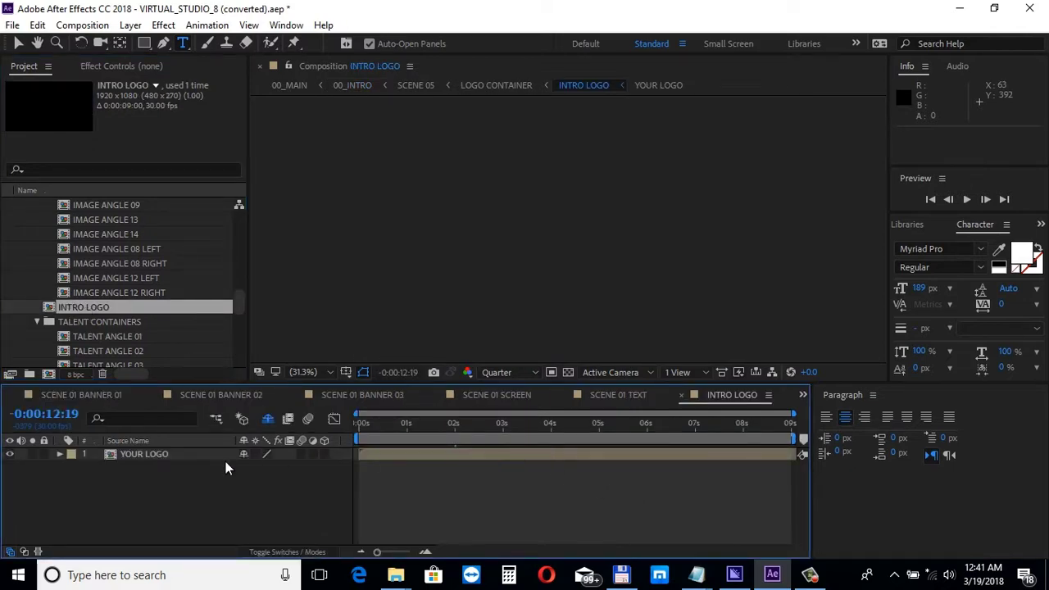
click(441, 428)
scroll(164, 310, down, 6)
scroll(116, 303, up, 10)
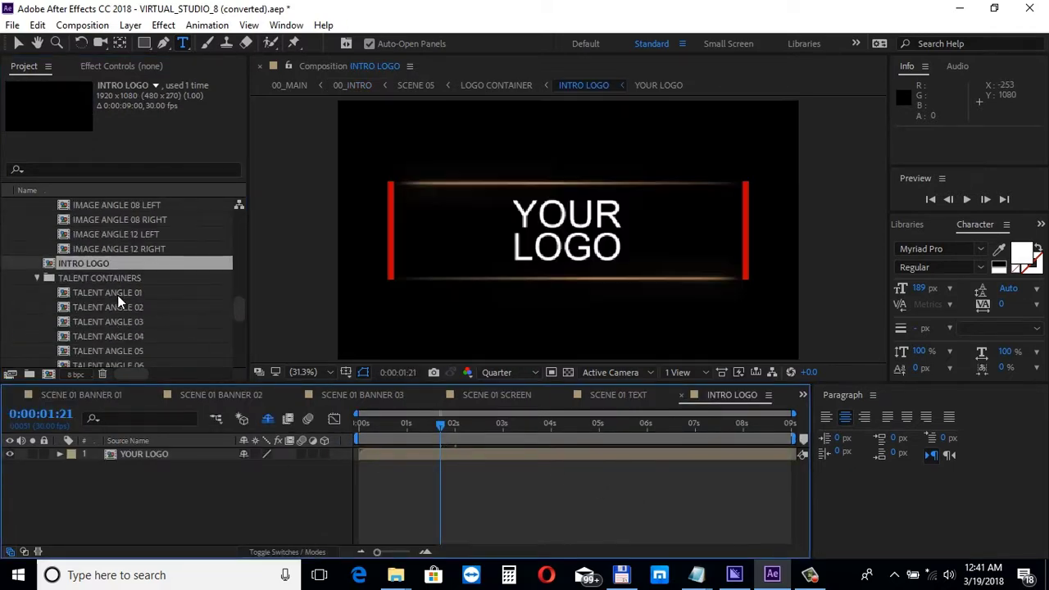
scroll(61, 280, up, 5)
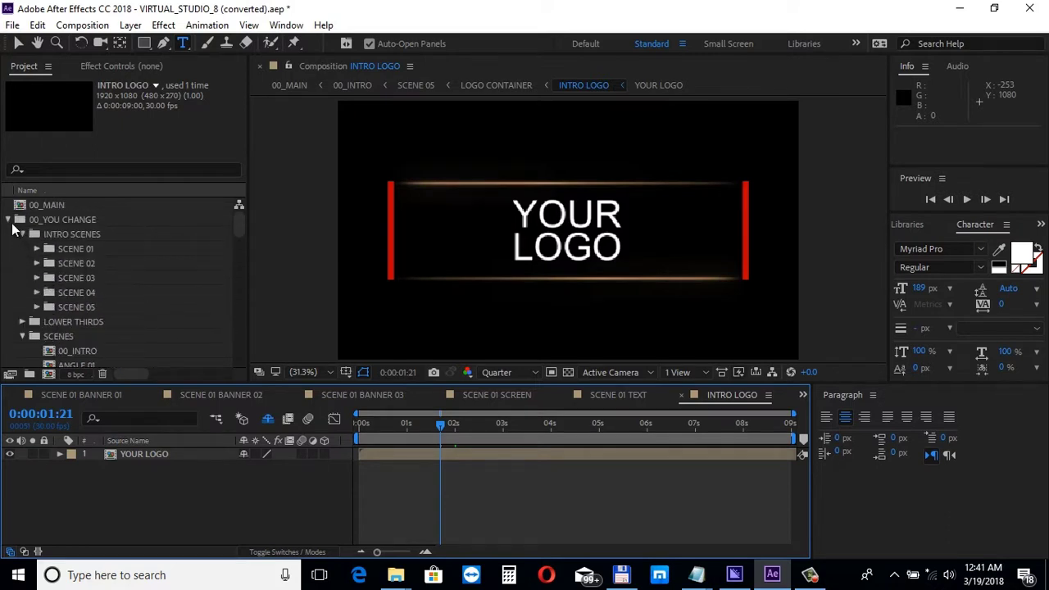
click(8, 220)
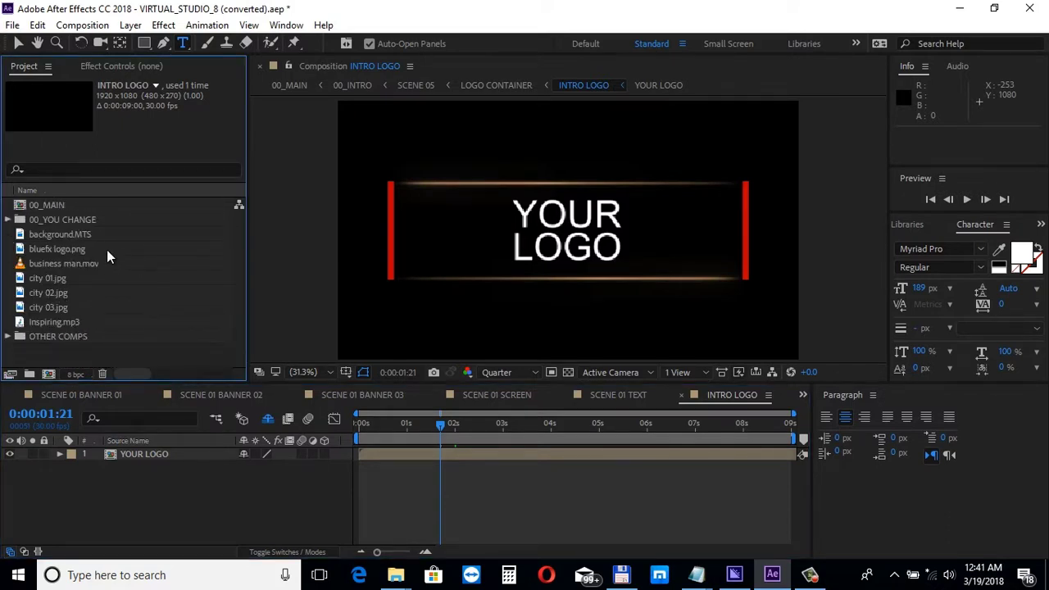
Step: Add bluefx logo.png above YOUR LOGO and scale it to 20%
click(71, 251)
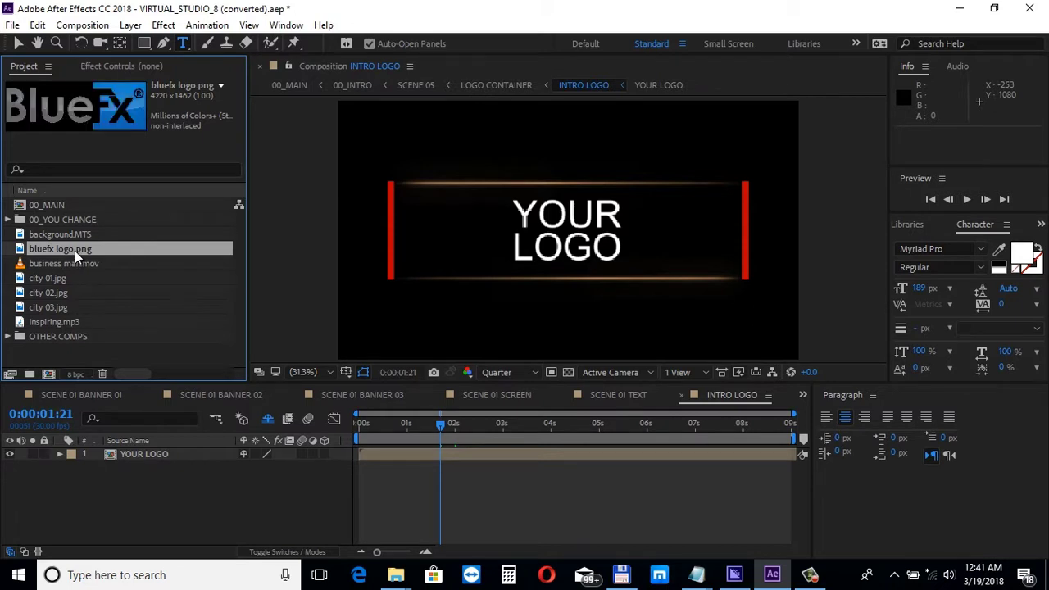
drag(74, 251, 129, 452)
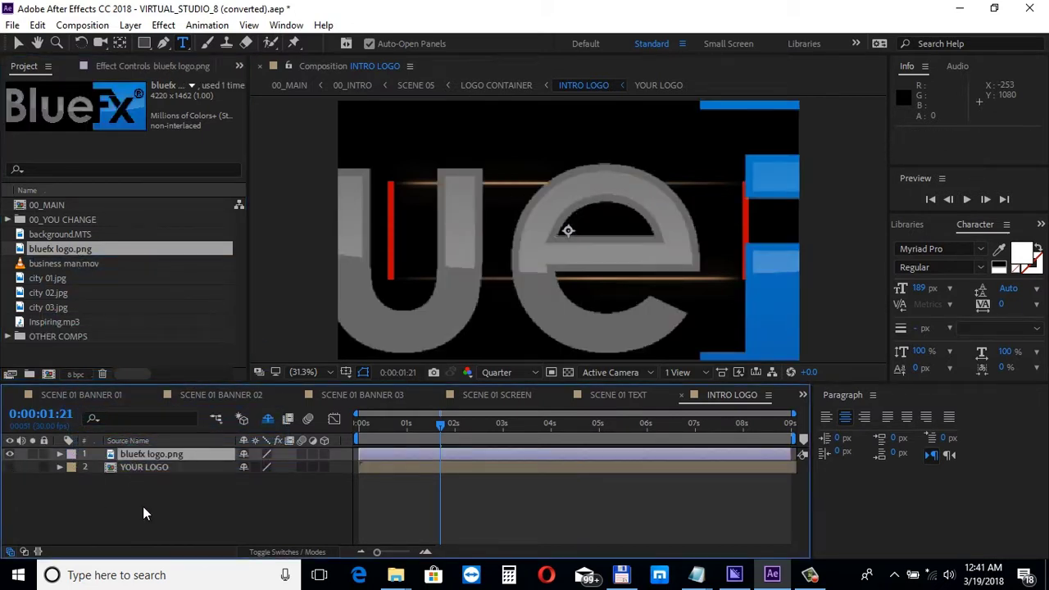
key(s)
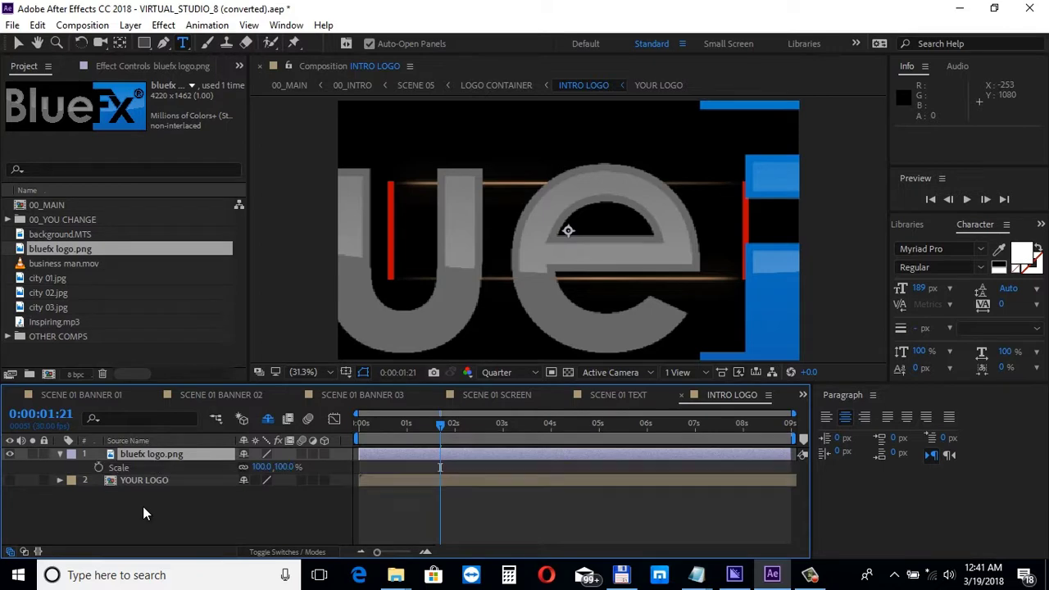
click(262, 466)
text(200)
key(Return)
click(241, 513)
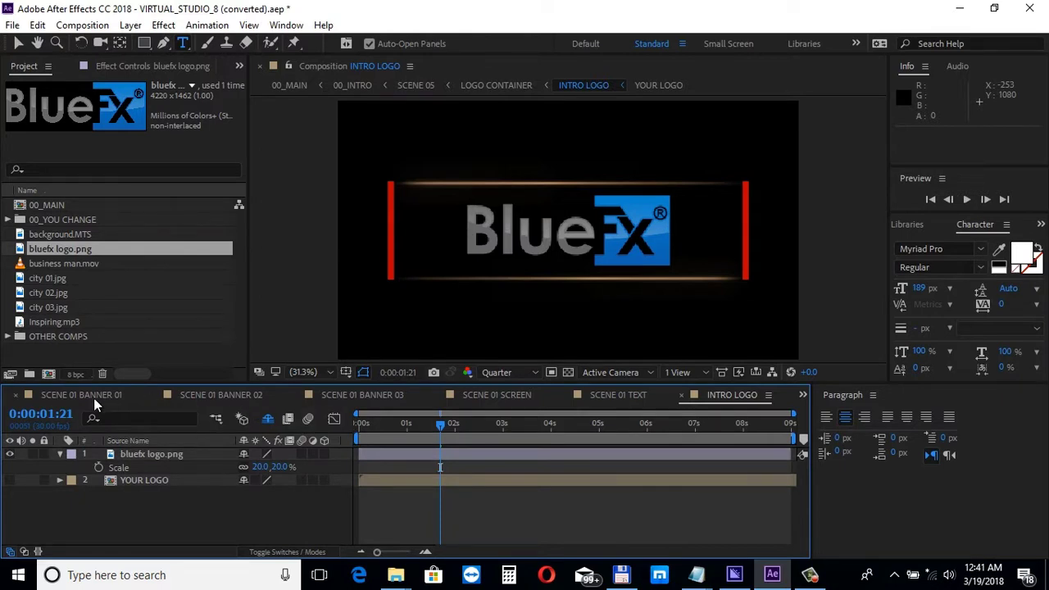
Step: Close INTRO LOGO to view the BlueFx logo in 00_INTRO, expanding 00_YOU CHANGE and collapsing INTRO SCENES
click(685, 397)
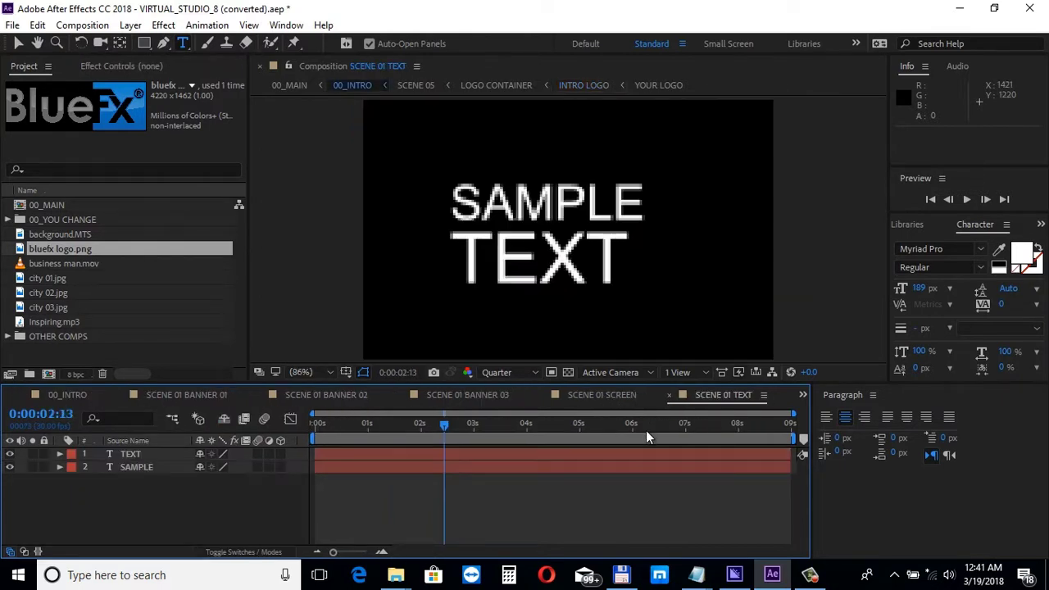
click(97, 395)
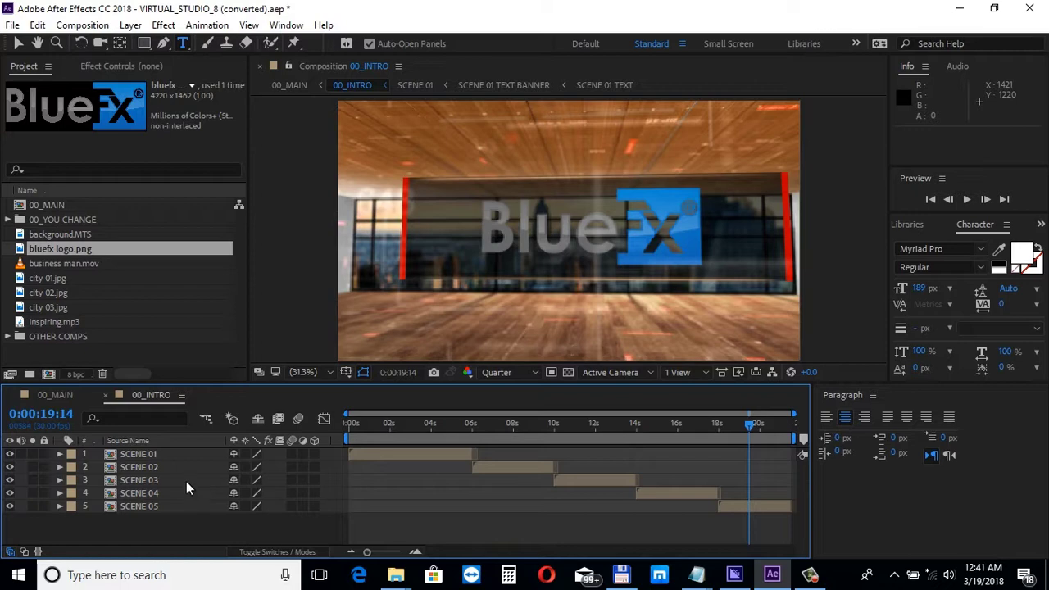
click(8, 220)
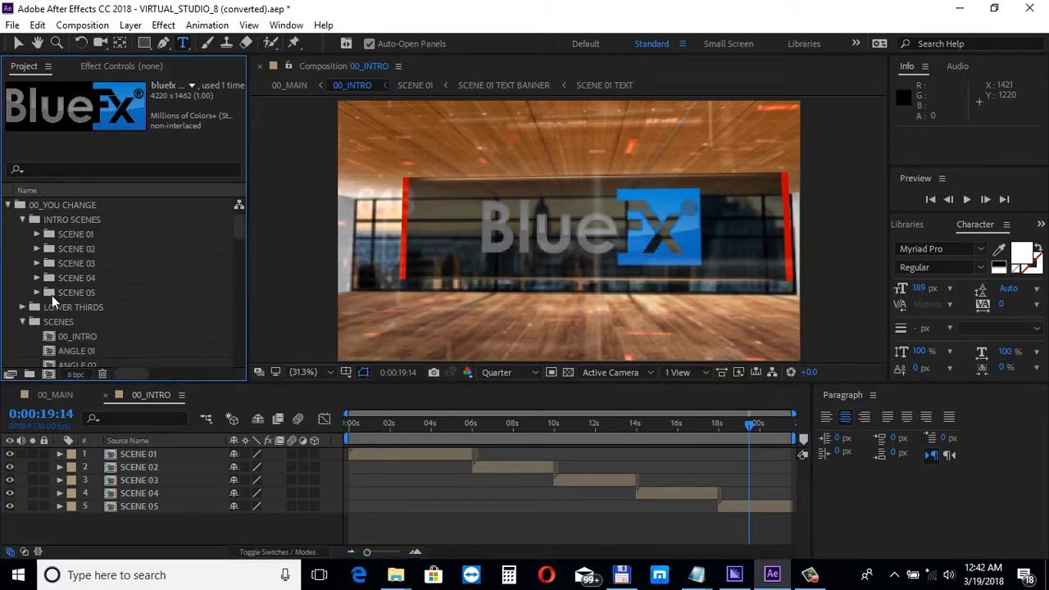
click(22, 220)
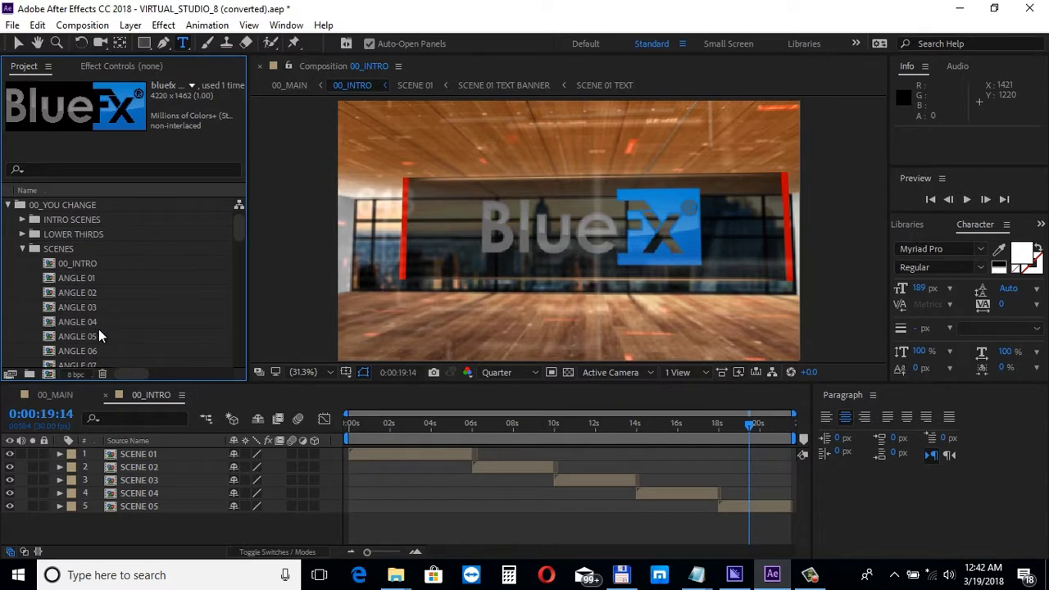
Step: Open the ANGLE 06 composition at Full resolution, fitted to the viewer, with the Selection tool active
double_click(93, 353)
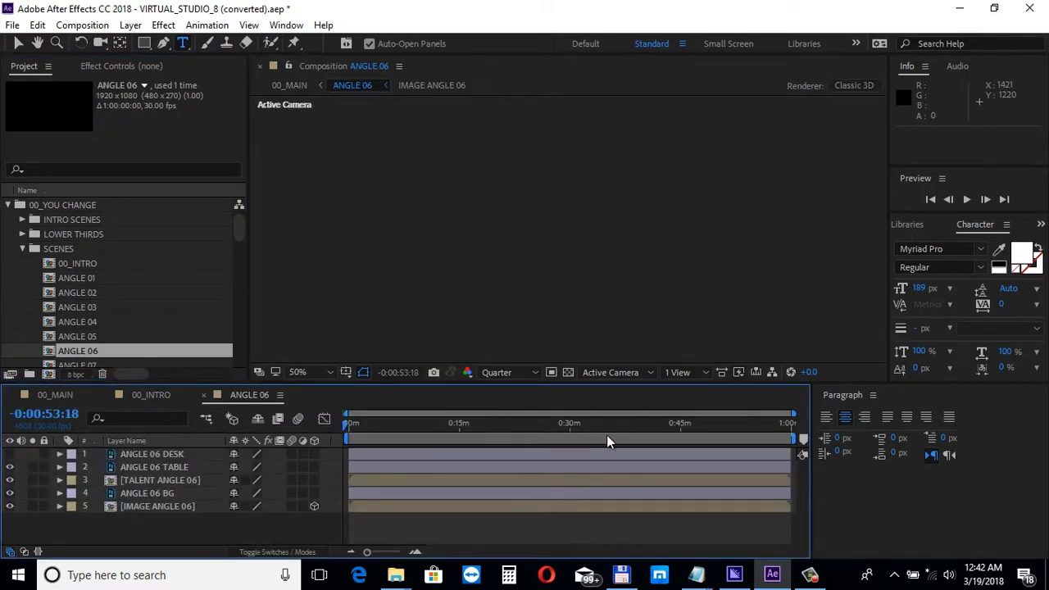
click(614, 426)
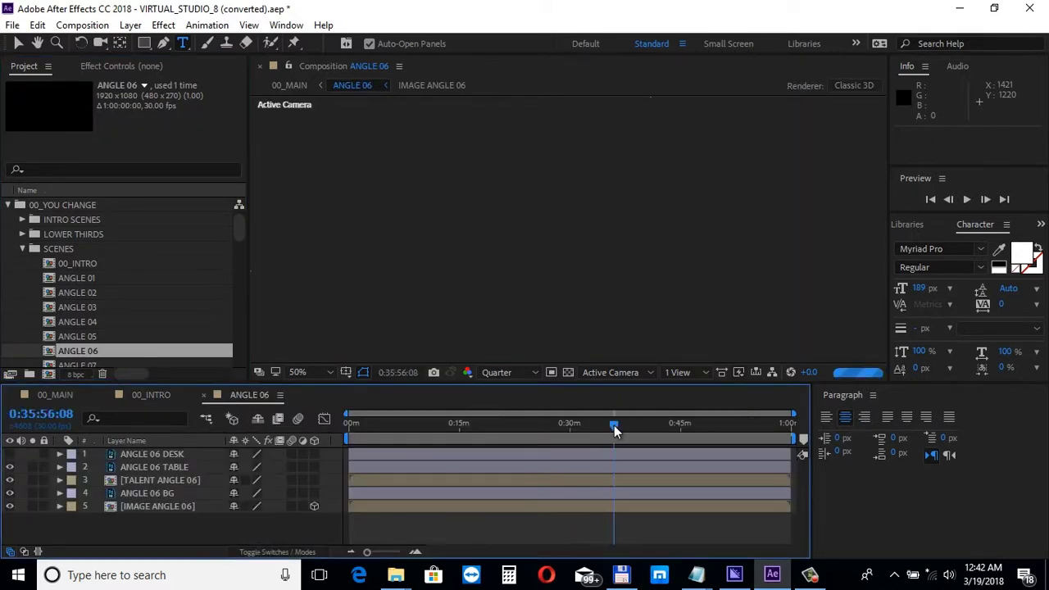
click(501, 375)
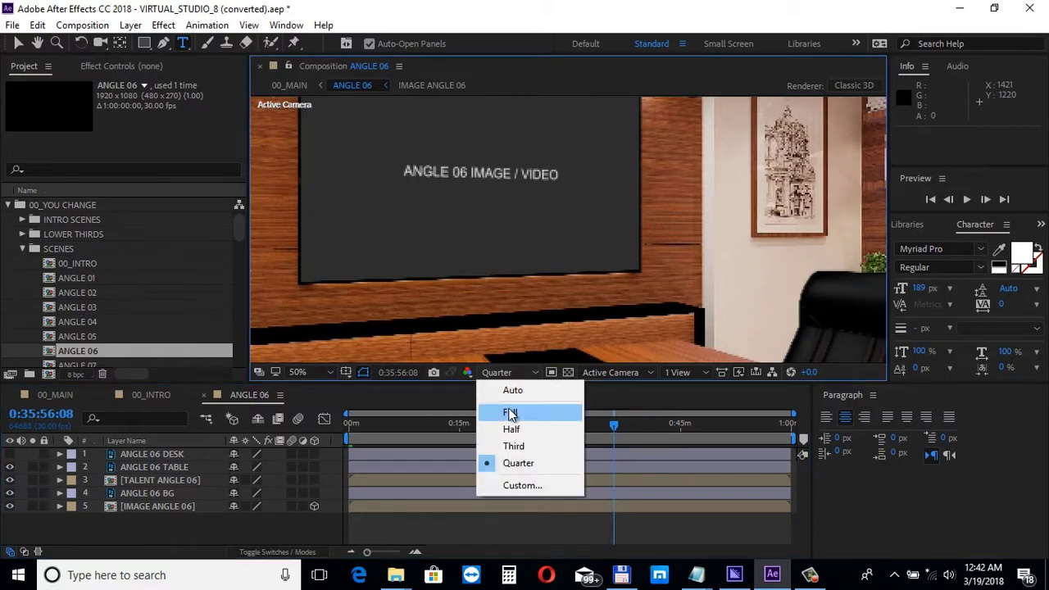
click(511, 412)
click(305, 373)
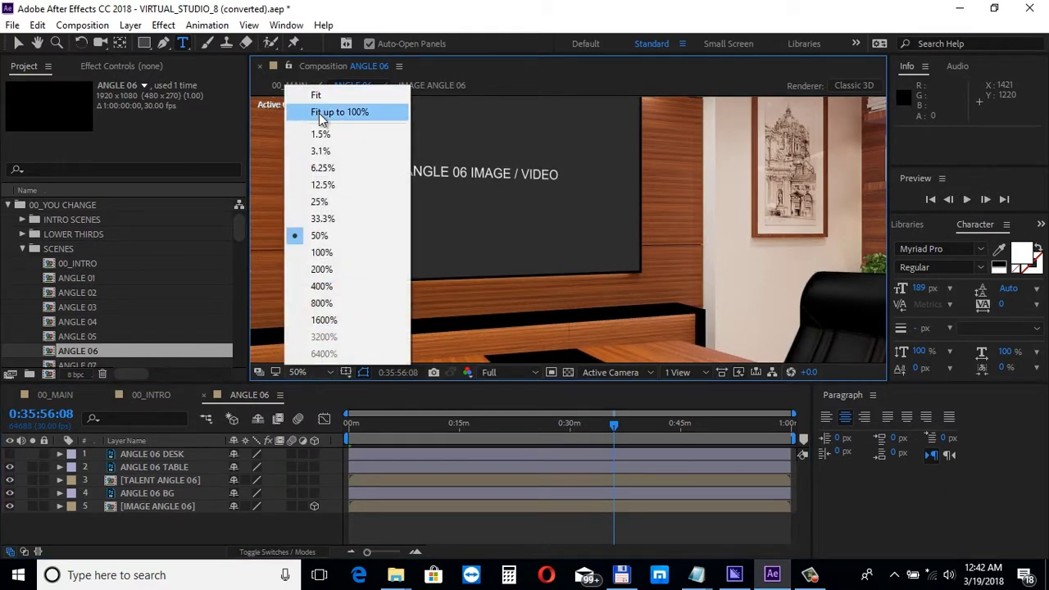
click(319, 112)
key(v)
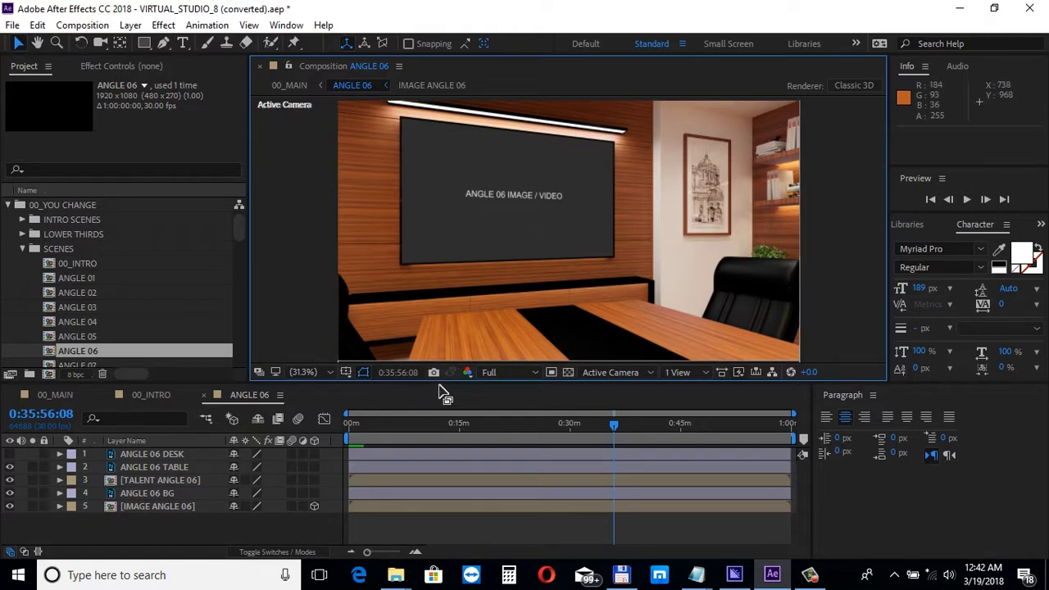
Step: Compare the ANGLE 06 DESK and TABLE layers, leaving the table visible and the desk hidden
click(81, 465)
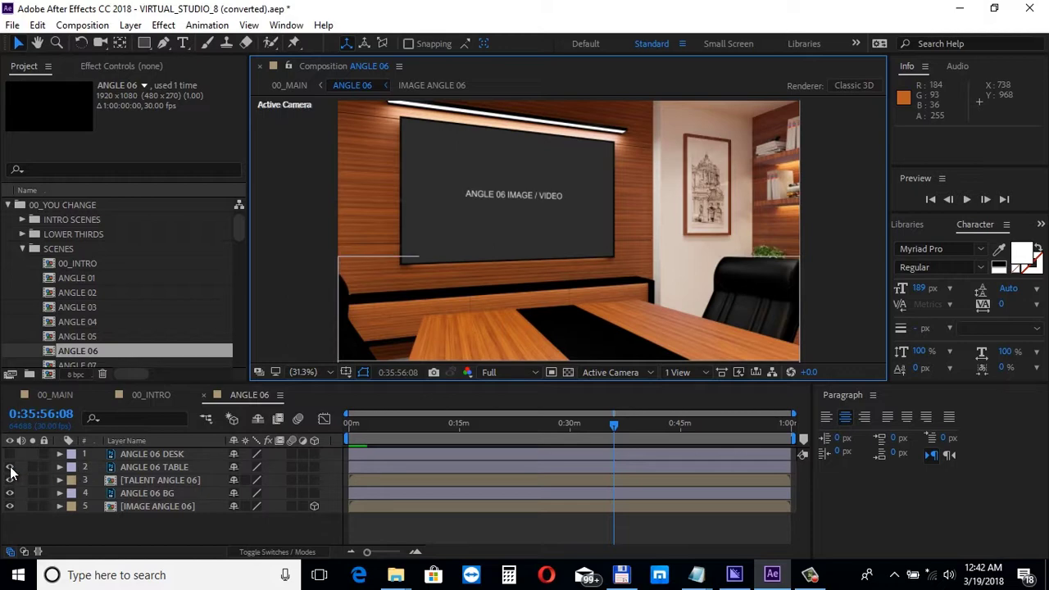
click(10, 467)
click(10, 453)
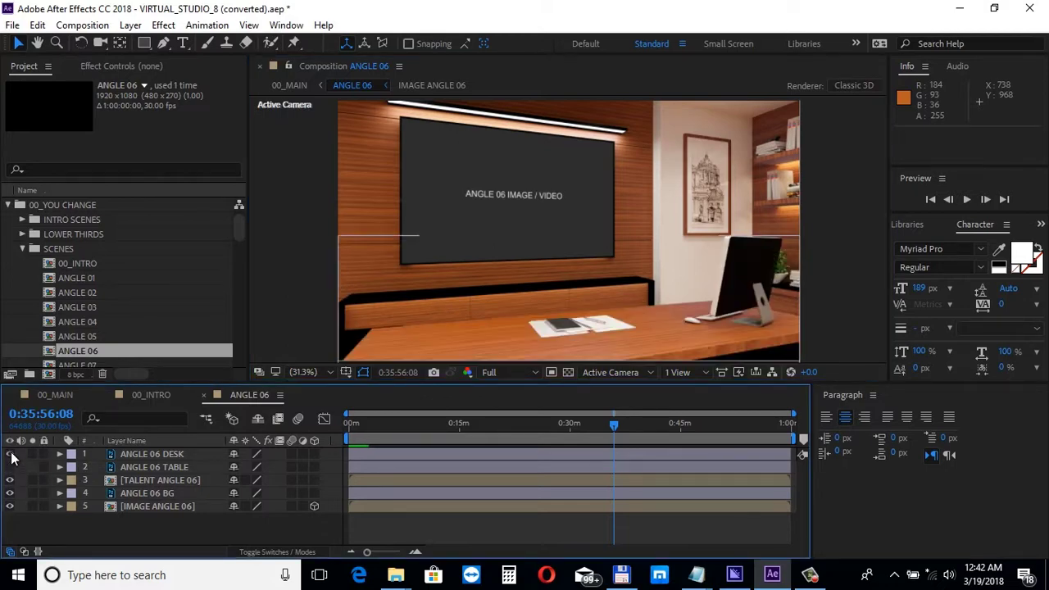
click(10, 454)
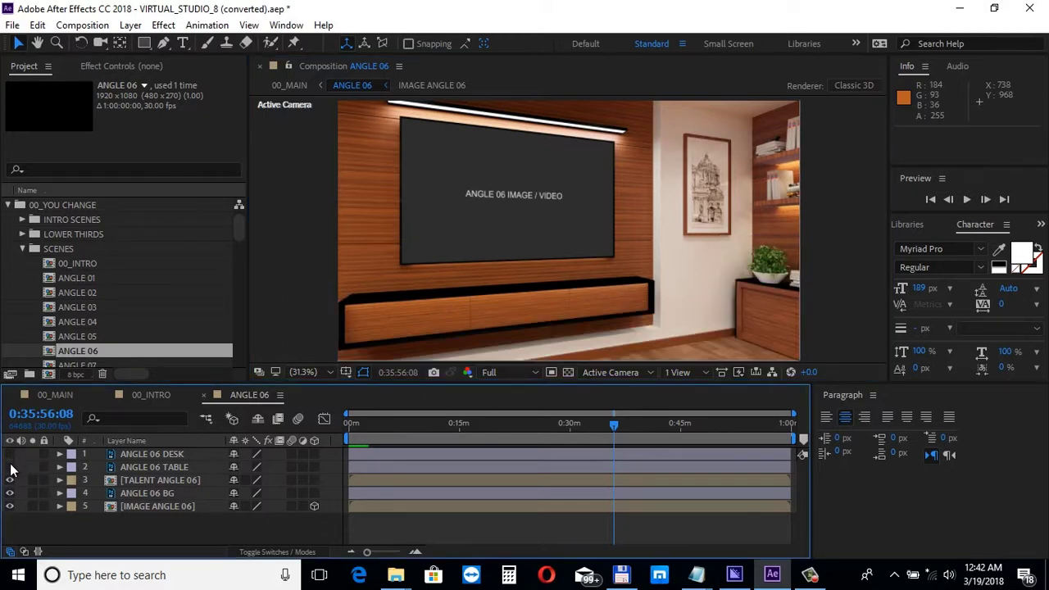
click(9, 467)
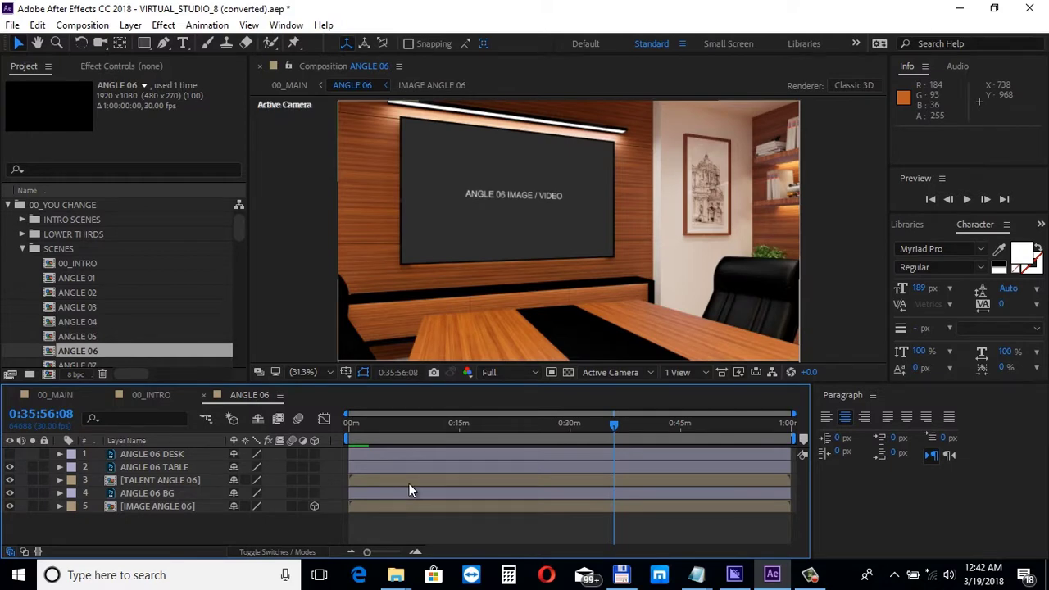
Step: Open TALENT ANGLE 06, fit it in the viewer, and add business man.mov to its timeline
double_click(178, 482)
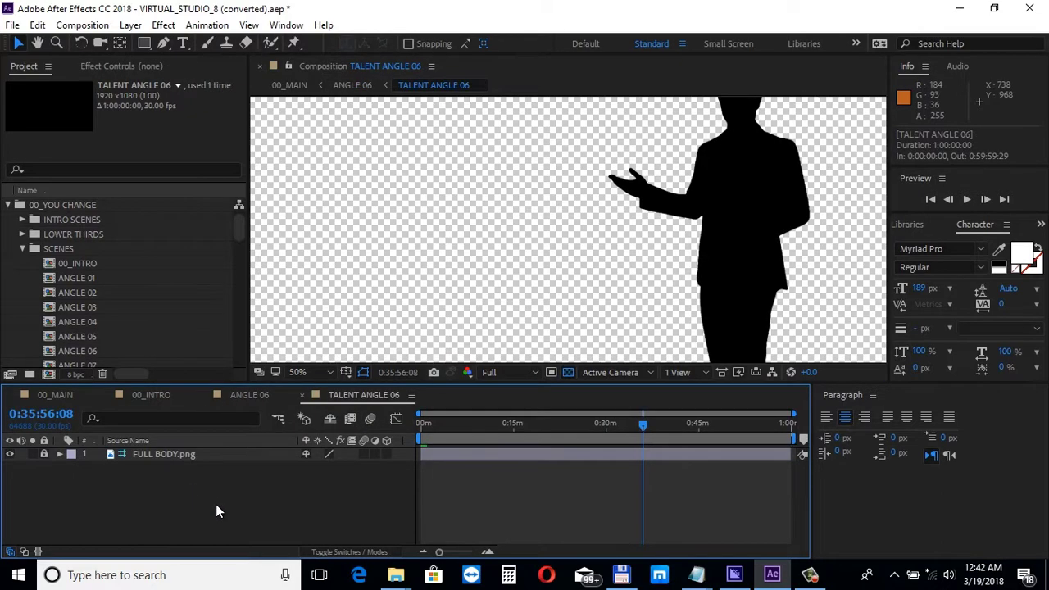
click(297, 372)
click(339, 112)
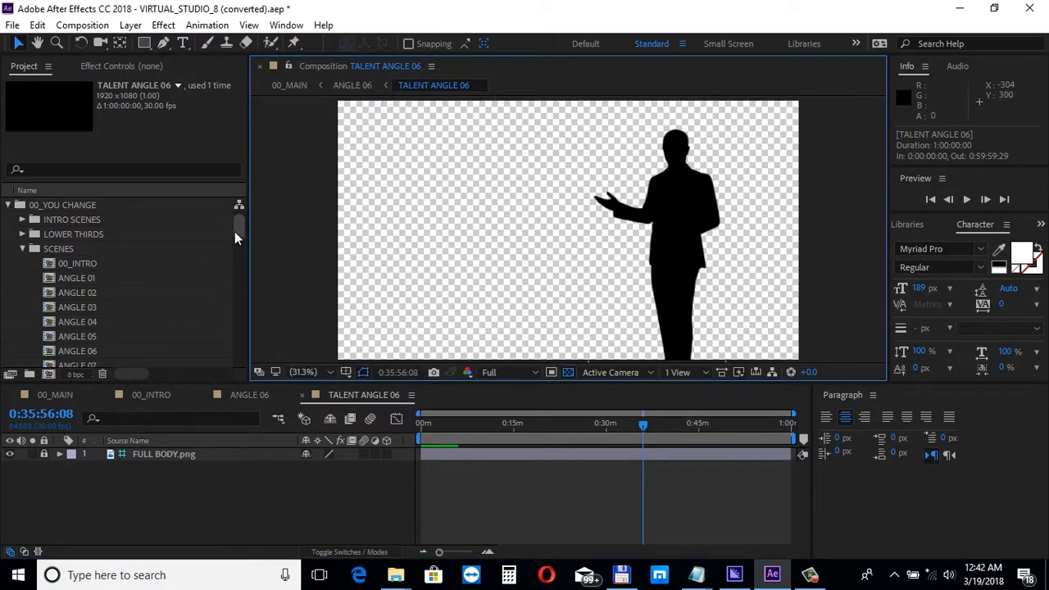
scroll(238, 279, down, 5)
scroll(243, 332, down, 5)
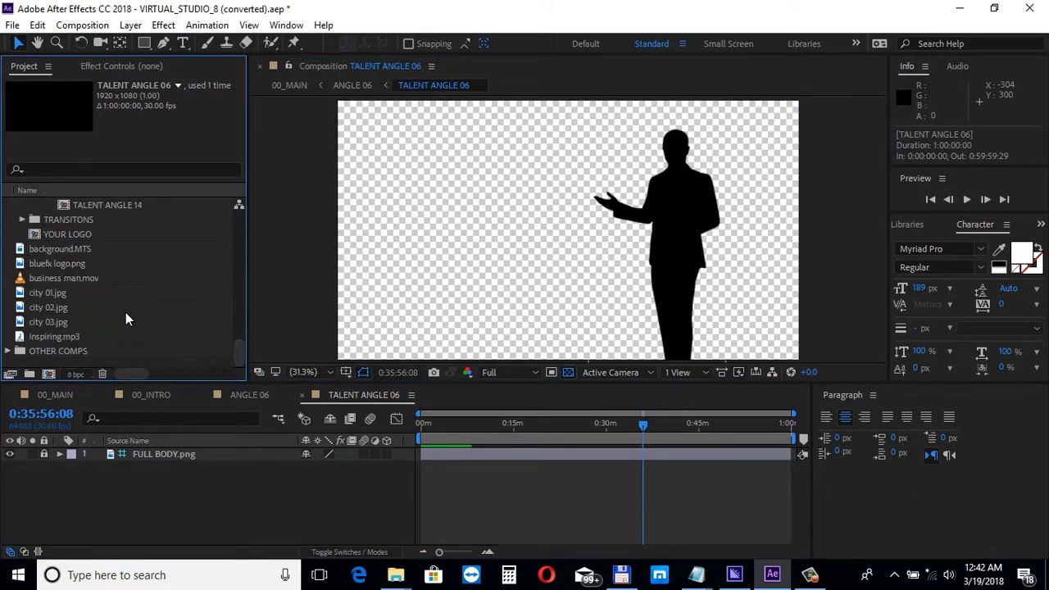
drag(93, 280, 164, 453)
key(Home)
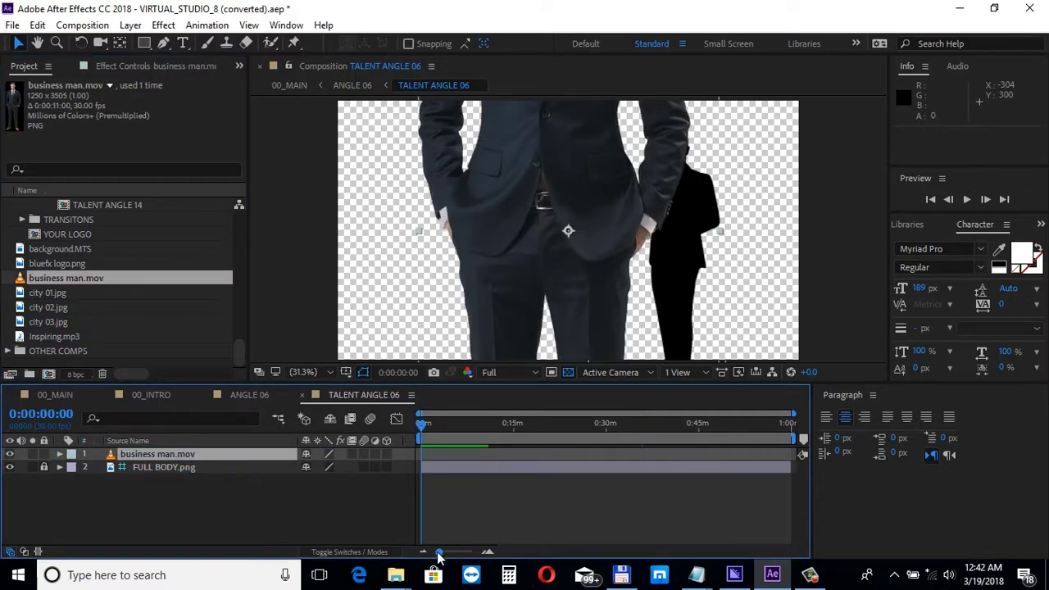
drag(439, 552, 459, 552)
Step: Scale the business man to 30% and move him right over the silhouette
key(s)
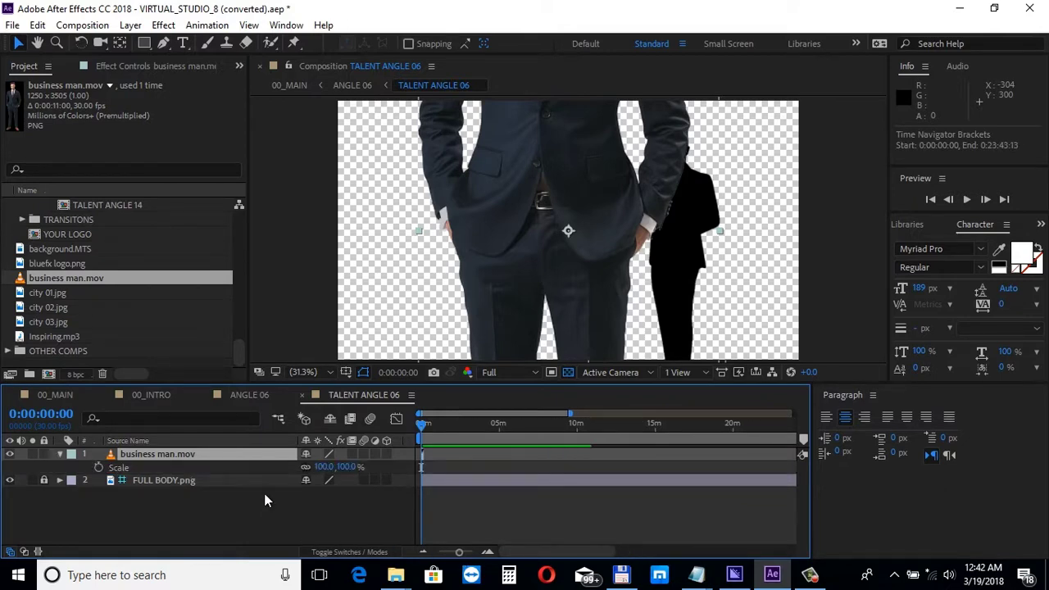
drag(326, 475, 240, 481)
click(212, 455)
drag(556, 181, 672, 198)
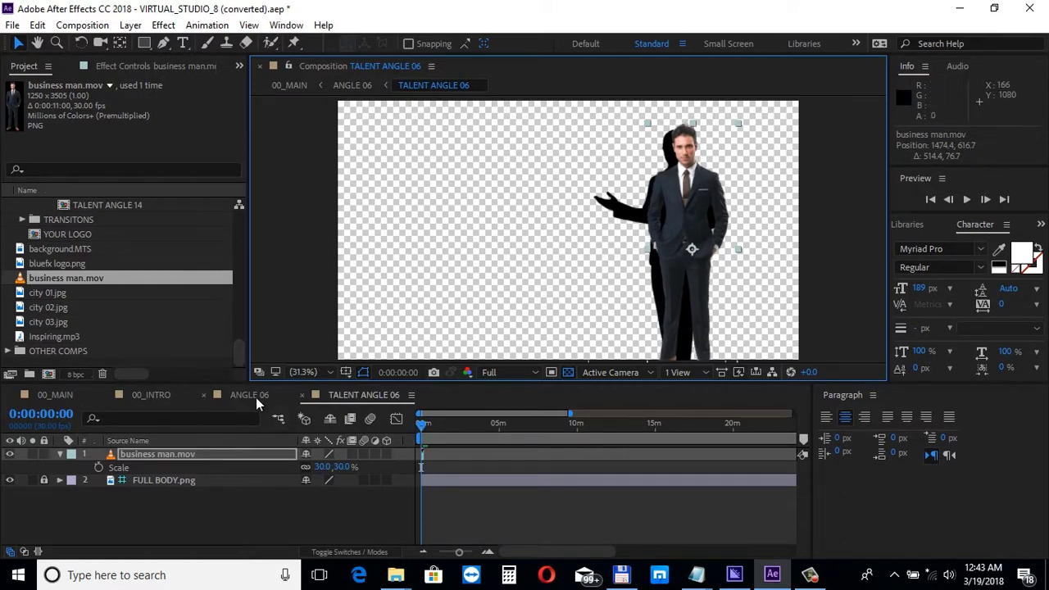
click(251, 395)
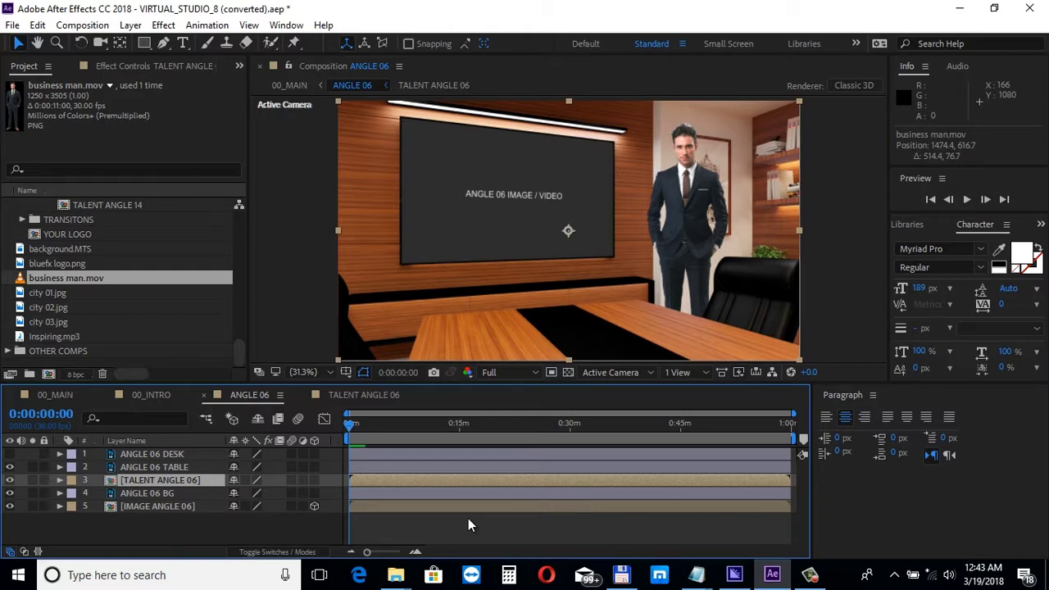
Step: Add background.MTS to the IMAGE ANGLE 06 composition and check the wall screen in ANGLE 06
double_click(181, 508)
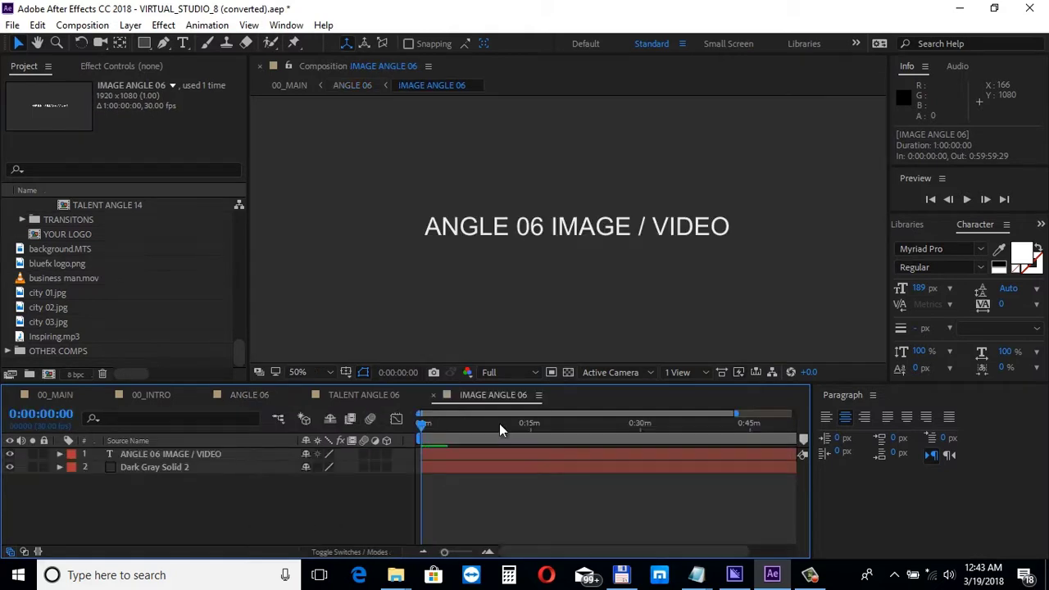
click(94, 250)
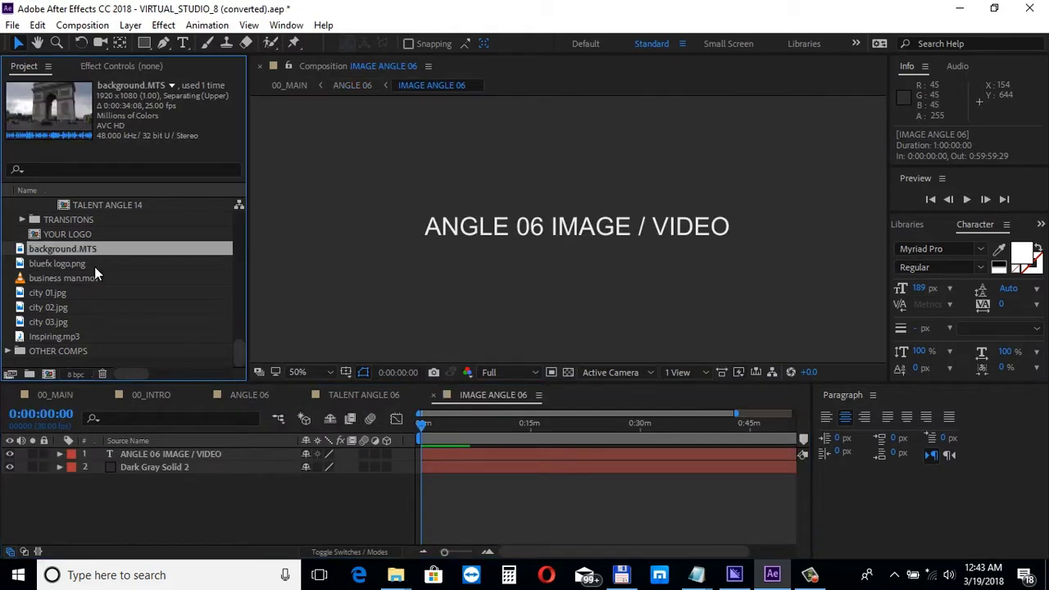
drag(94, 250, 127, 495)
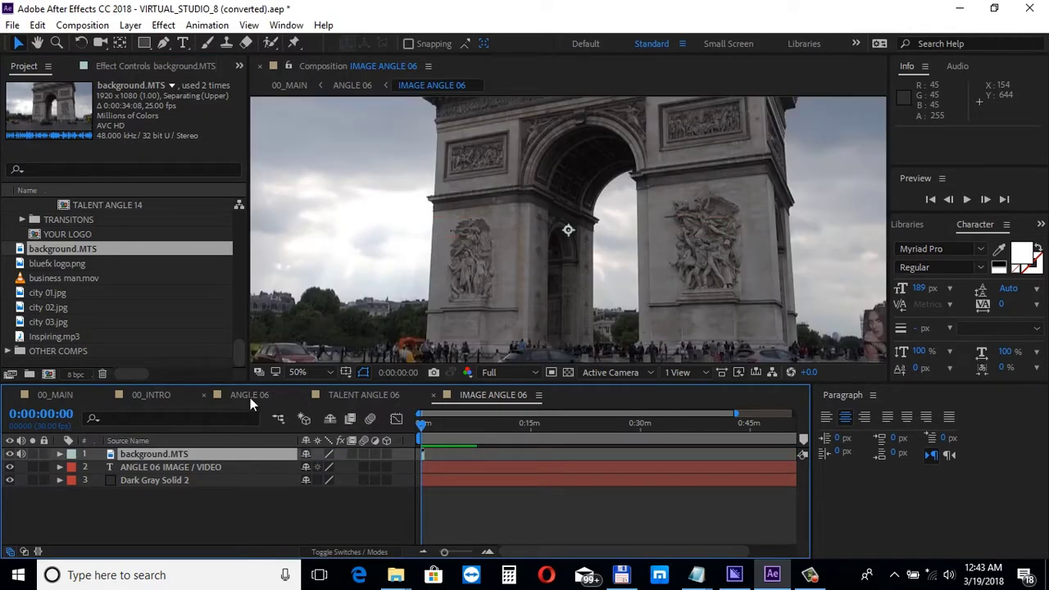
click(248, 395)
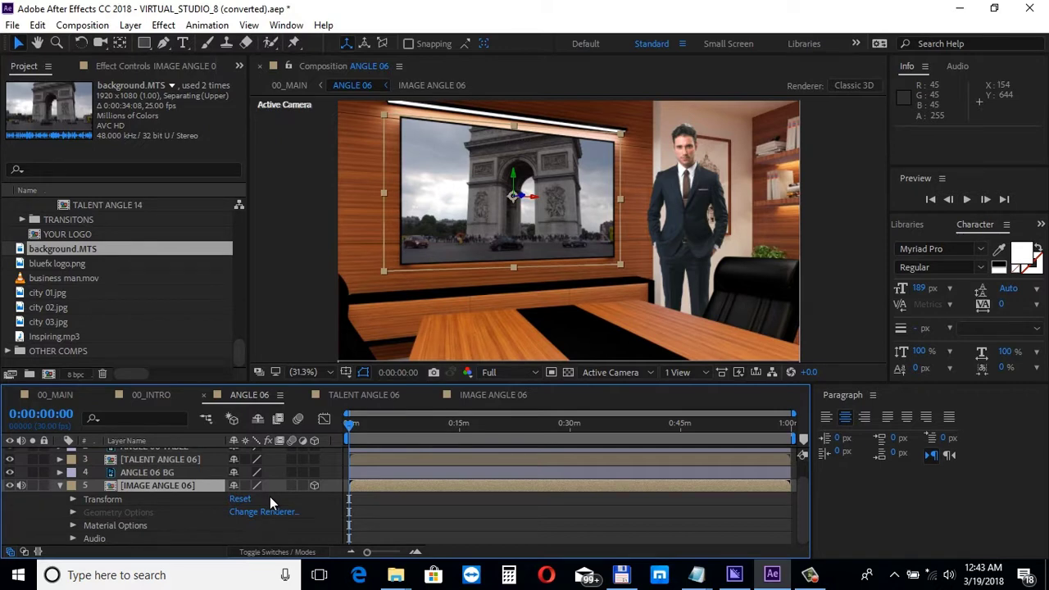
Step: Open the ANGLE 11 scene composition from the Project panel
scroll(136, 301, up, 10)
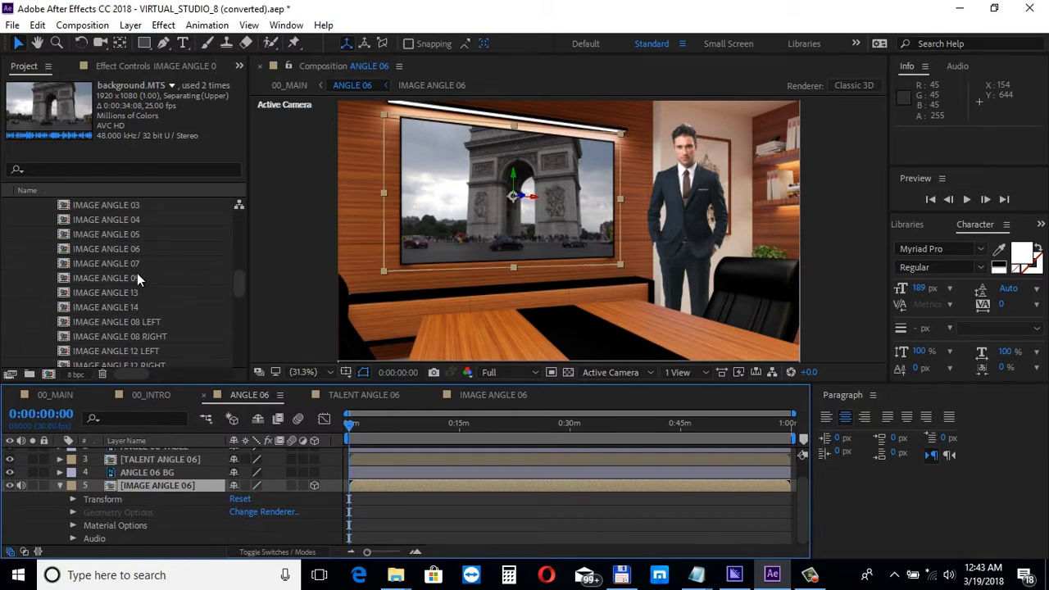
scroll(137, 308, up, 5)
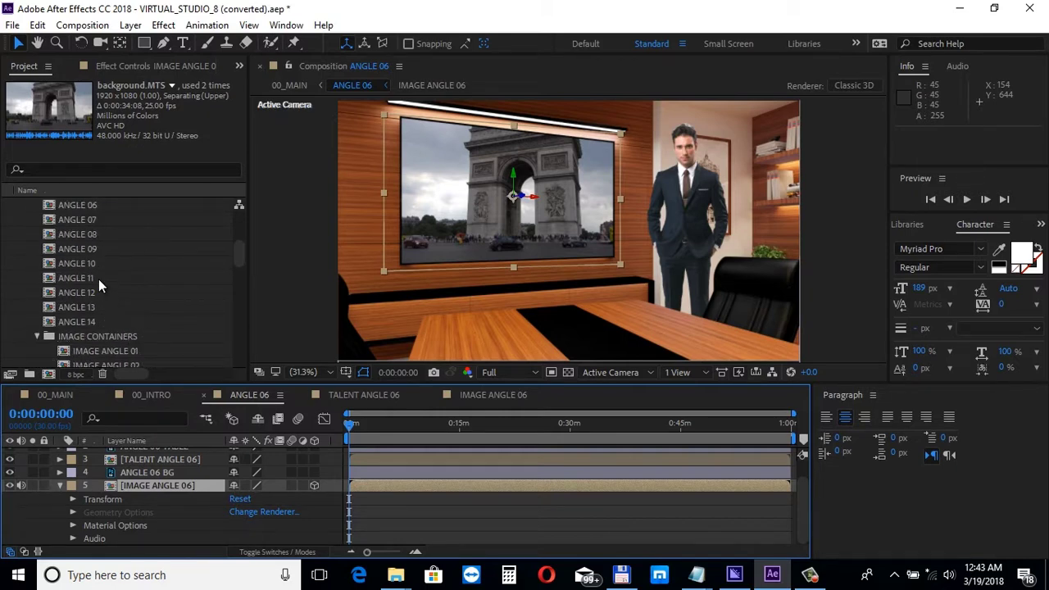
double_click(86, 278)
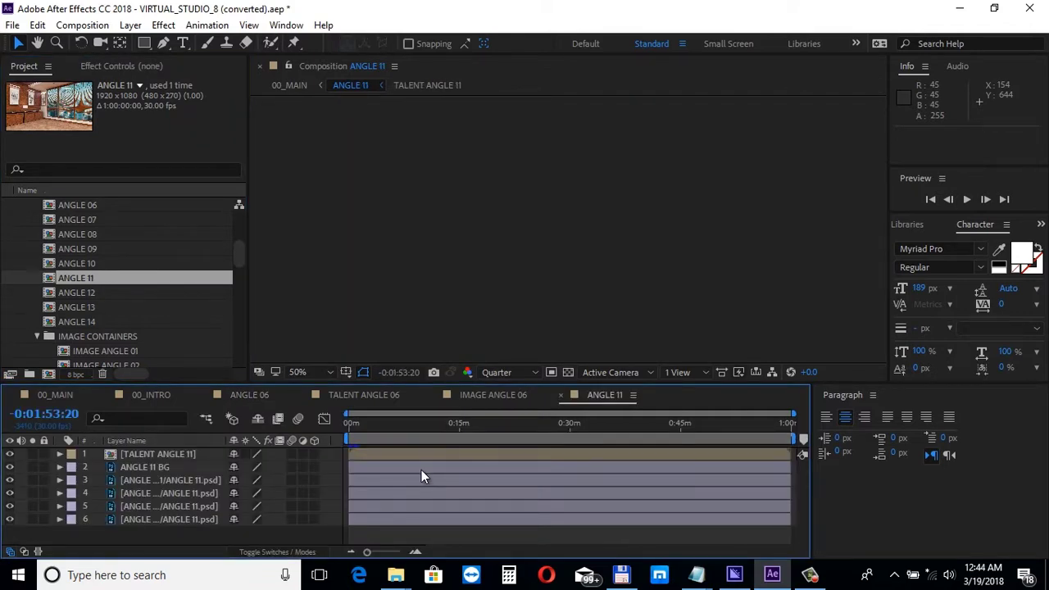
Step: Try each ANGLE 11 window backdrop, leaving only the night city skyline layer visible
click(558, 425)
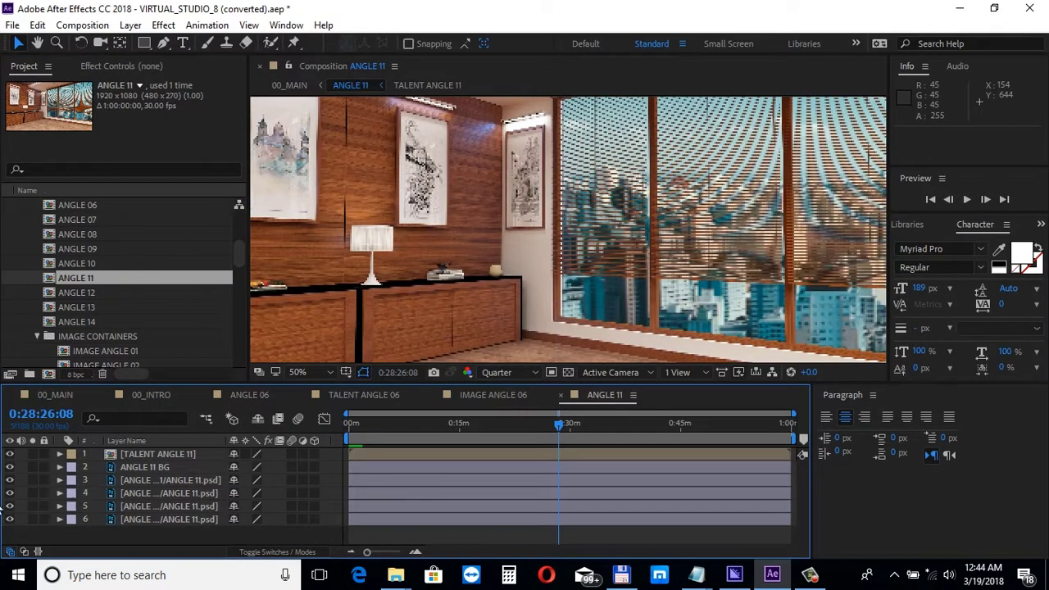
drag(8, 484, 9, 520)
click(9, 481)
click(10, 481)
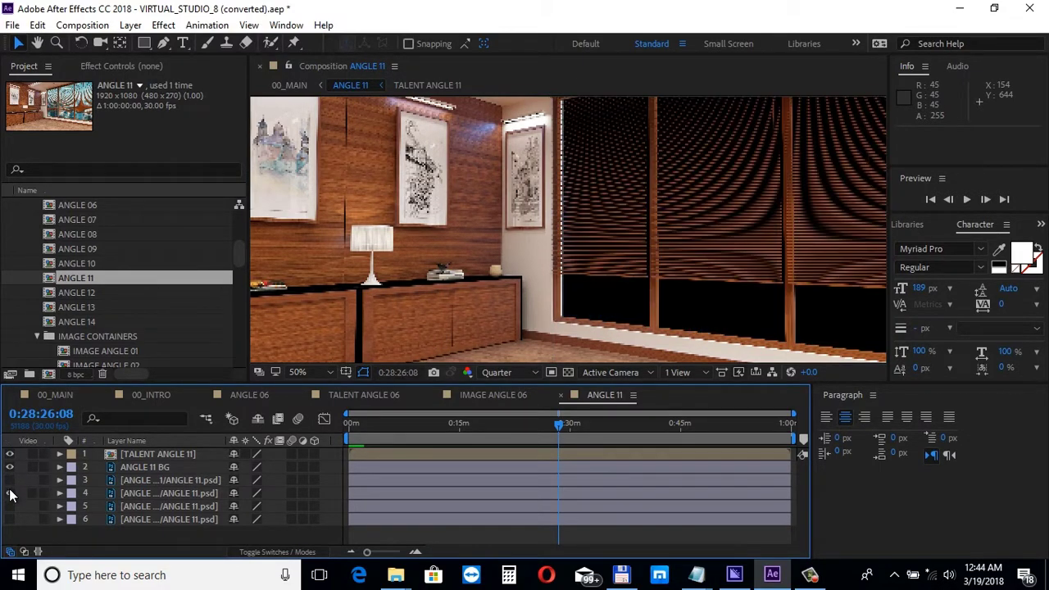
click(10, 494)
click(9, 494)
click(10, 507)
click(10, 507)
click(10, 520)
Step: Set the preview to Full resolution and Fit up to 100% magnification
click(492, 373)
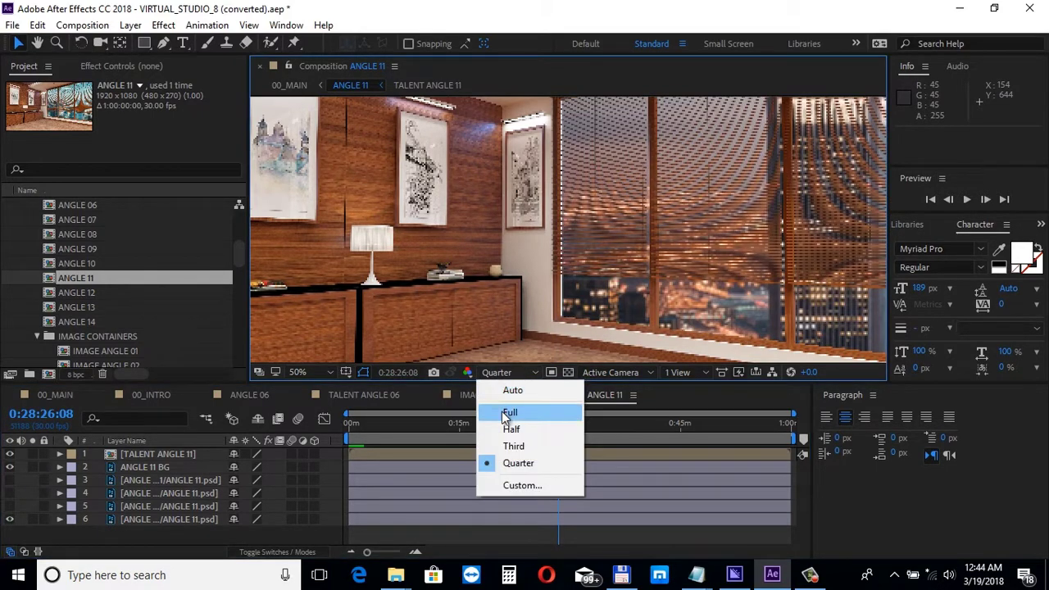
click(509, 412)
click(305, 373)
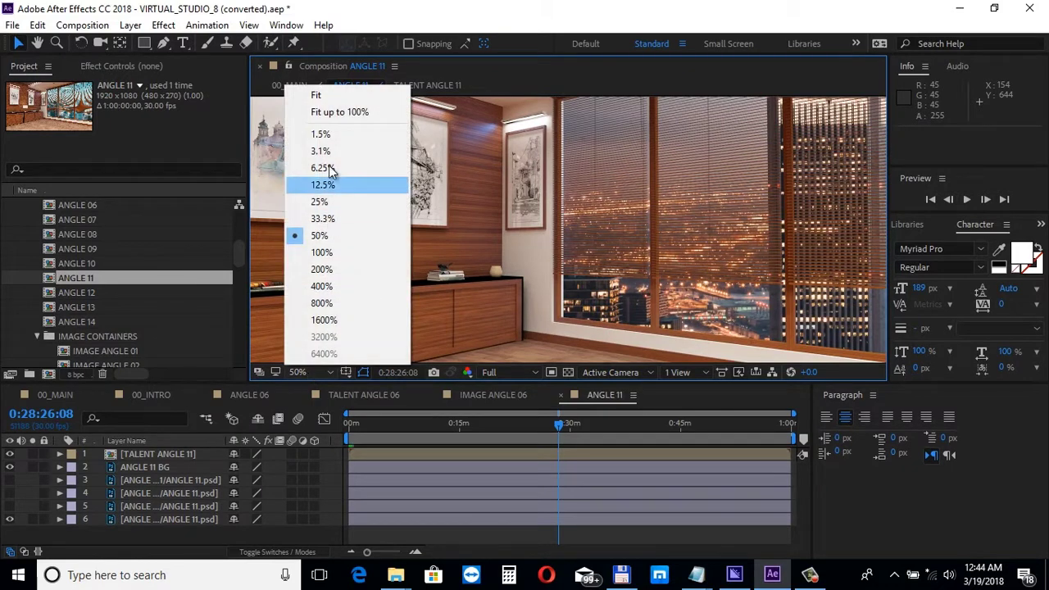
click(335, 113)
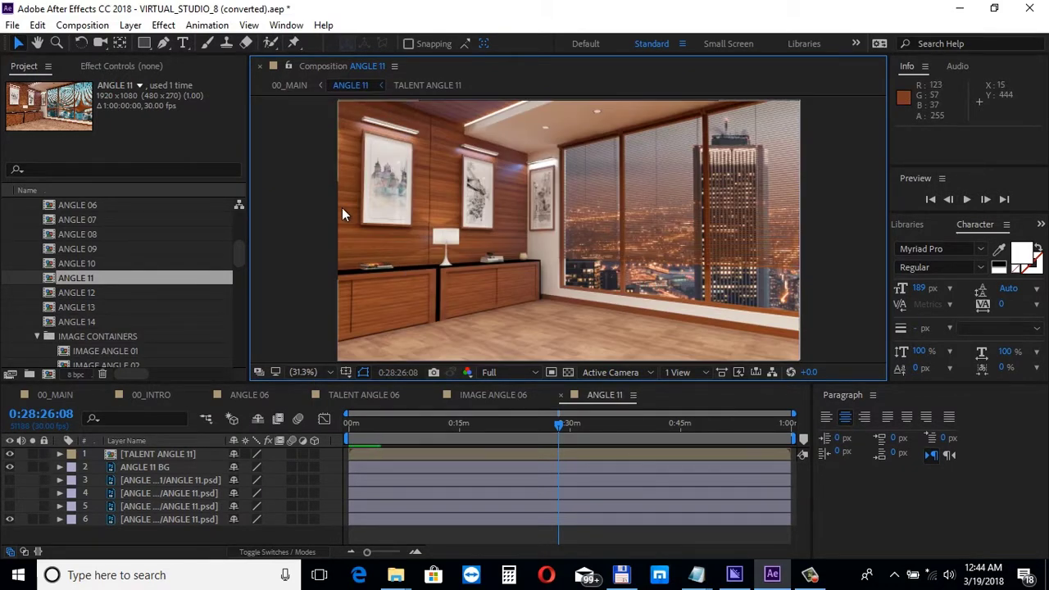
Step: Duplicate LOWER THIRD 01 with Edit > Duplicate to create LOWER THIRD 03, then open LOWER THIRD 01
scroll(76, 299, up, 5)
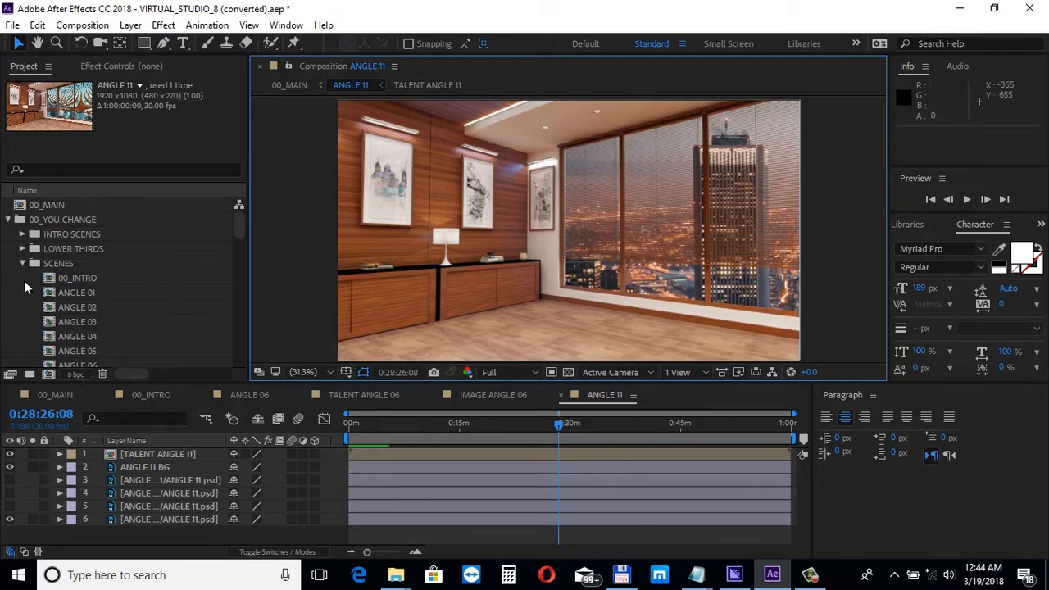
click(21, 263)
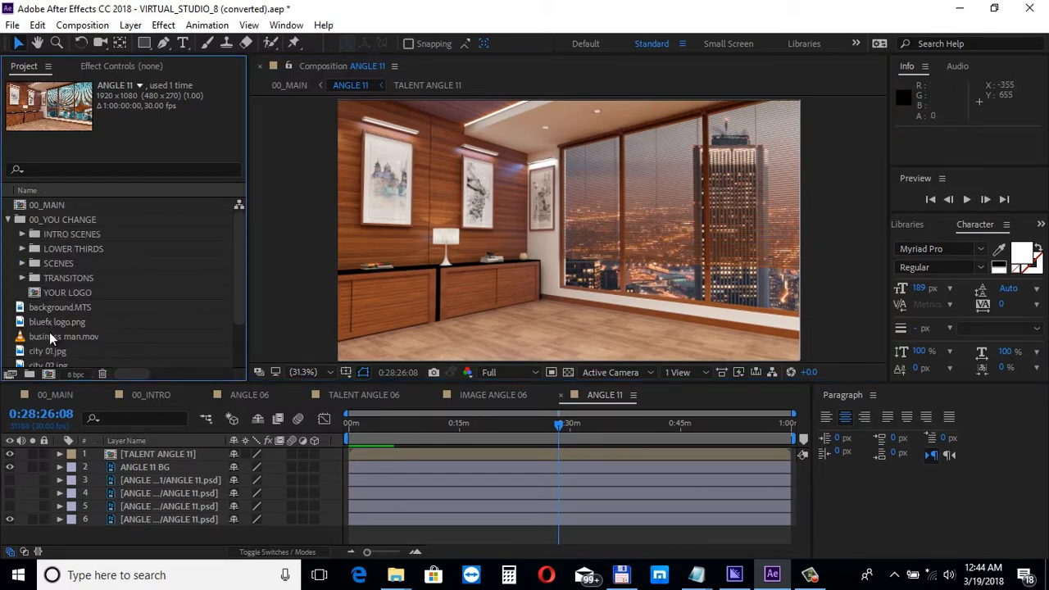
click(22, 248)
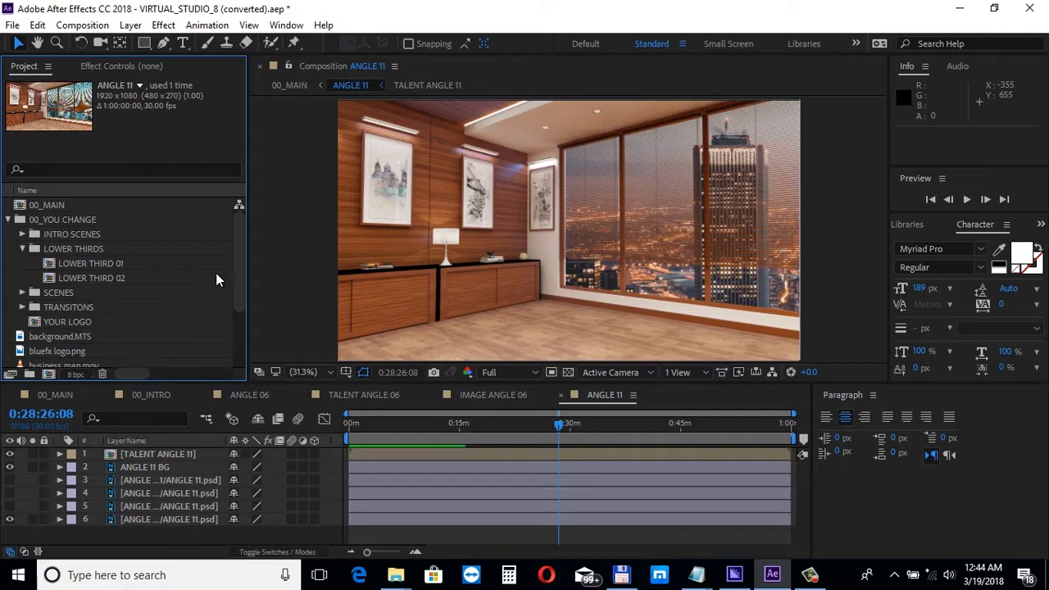
click(117, 262)
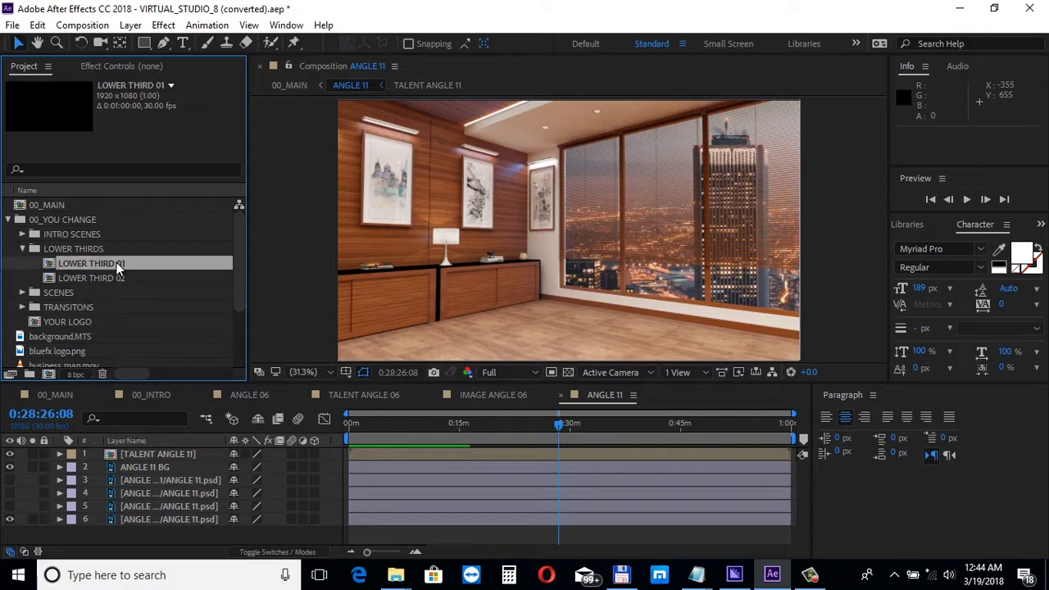
click(37, 25)
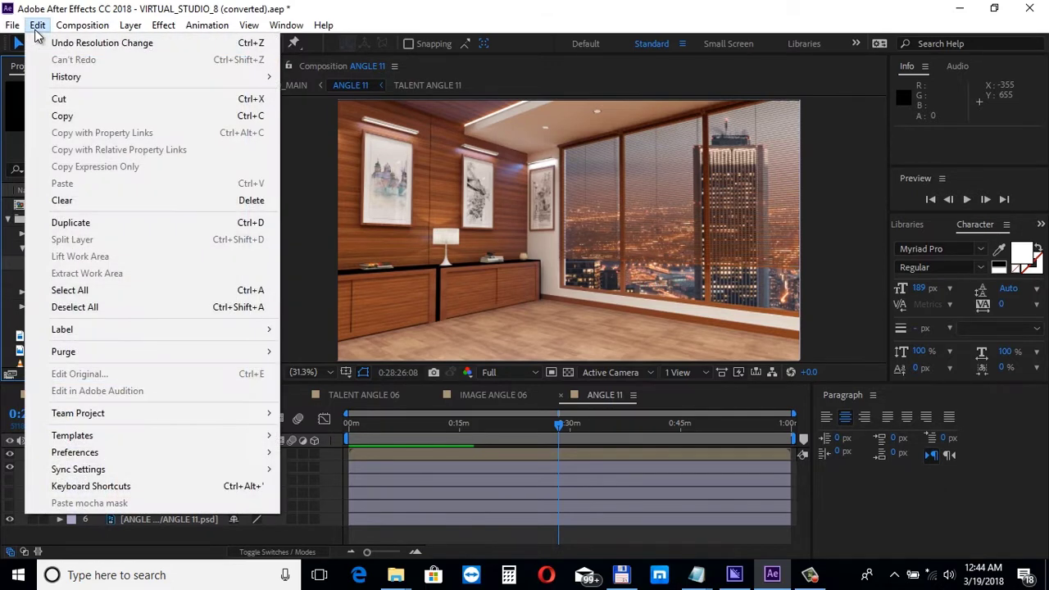
click(96, 222)
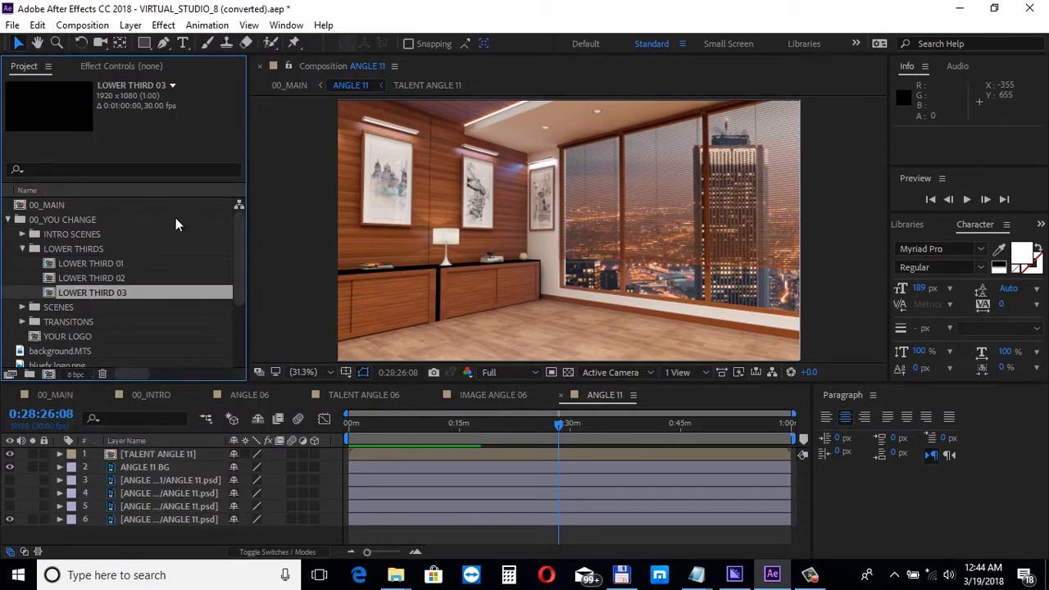
double_click(125, 263)
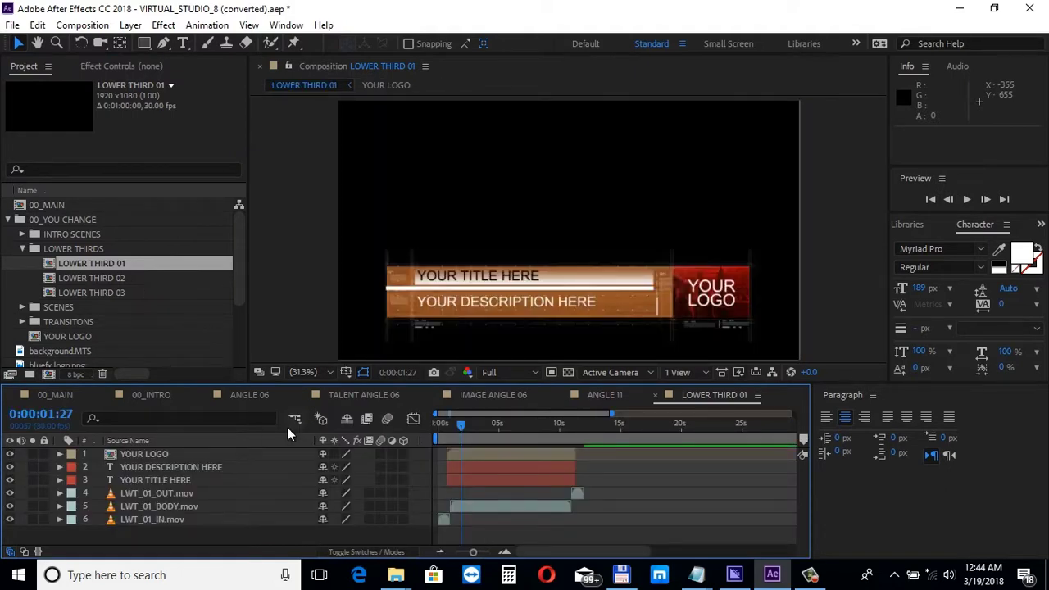
Step: Retype the lower third's title text as 'SAMPLE TITLE'
double_click(180, 480)
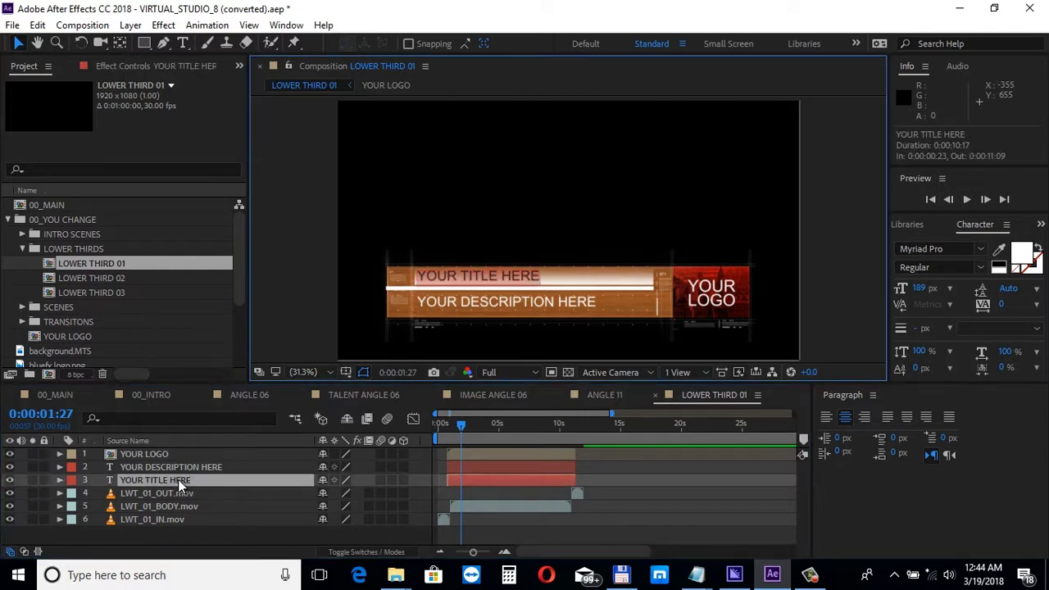
text(SAMPLE TITLE)
click(230, 535)
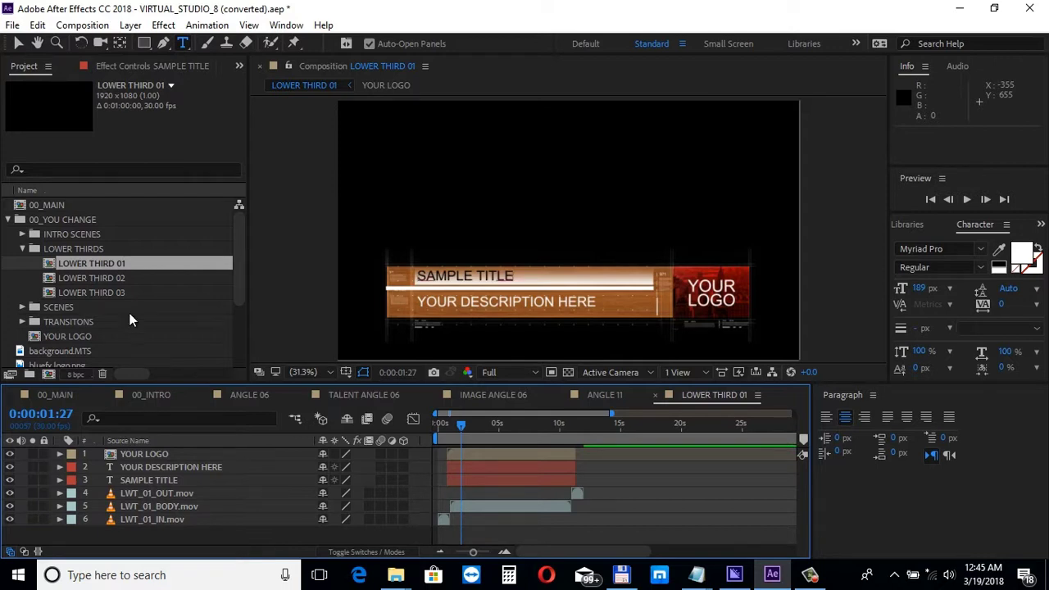
Step: In the YOUR LOGO comp, add bluefx logo.png at 20% scale and hide the YOUR LOGO placeholder
double_click(162, 453)
scroll(128, 316, down, 3)
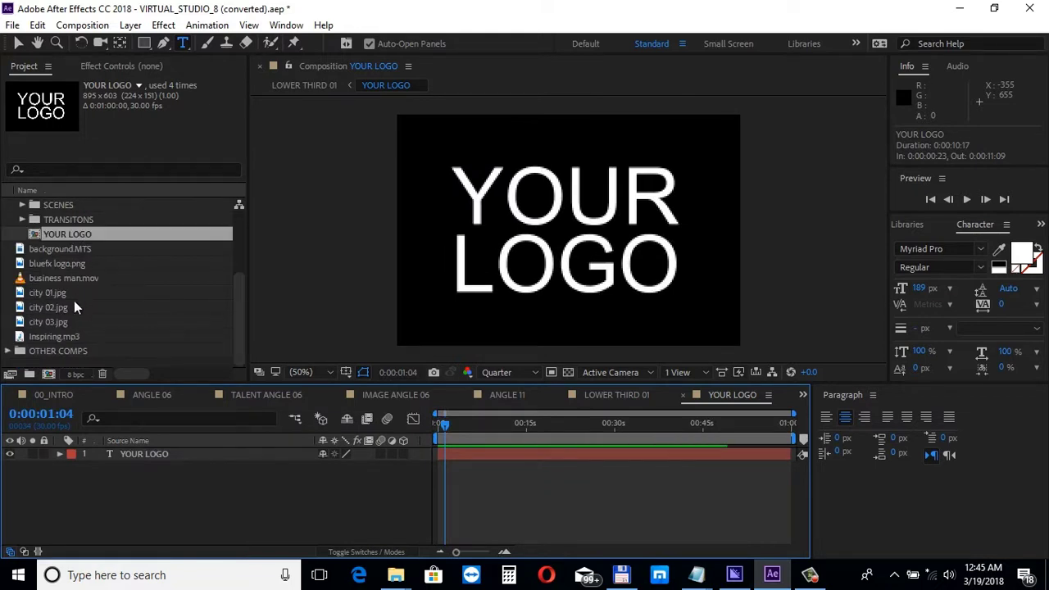
click(71, 262)
drag(82, 280, 145, 468)
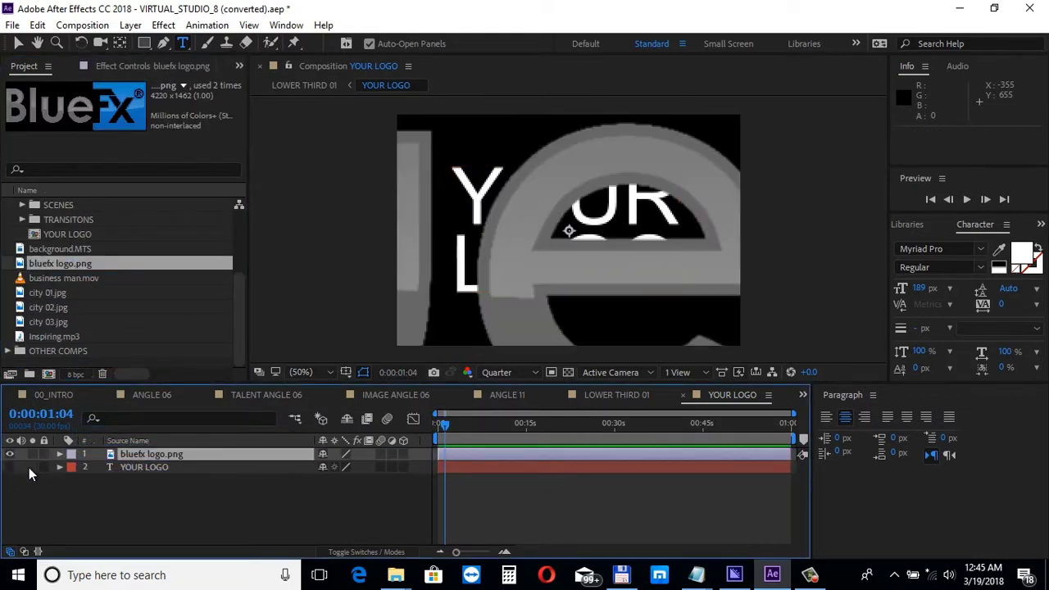
click(10, 467)
key(s)
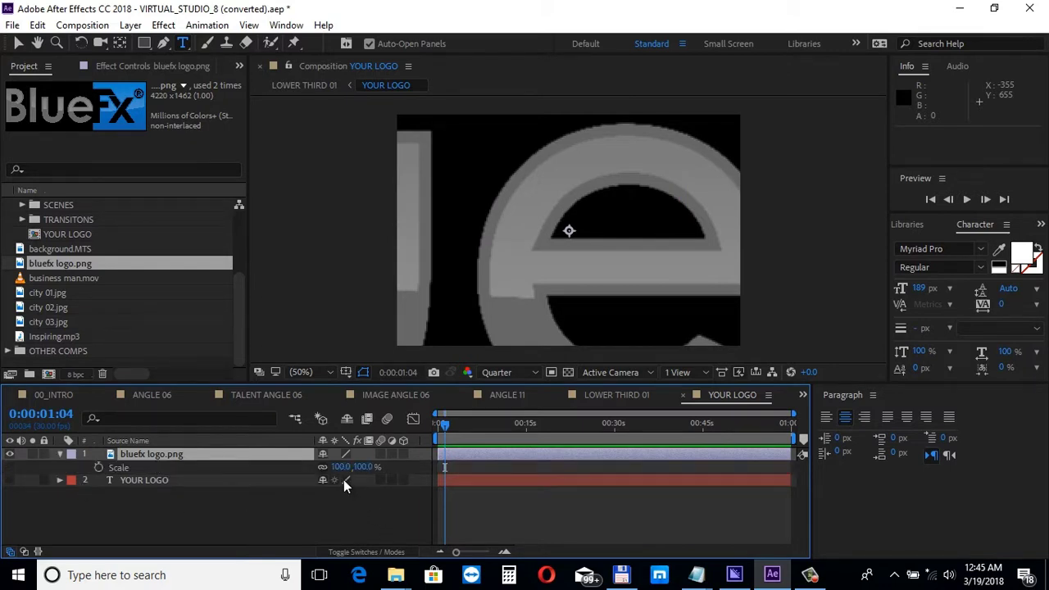
text(20)
key(Return)
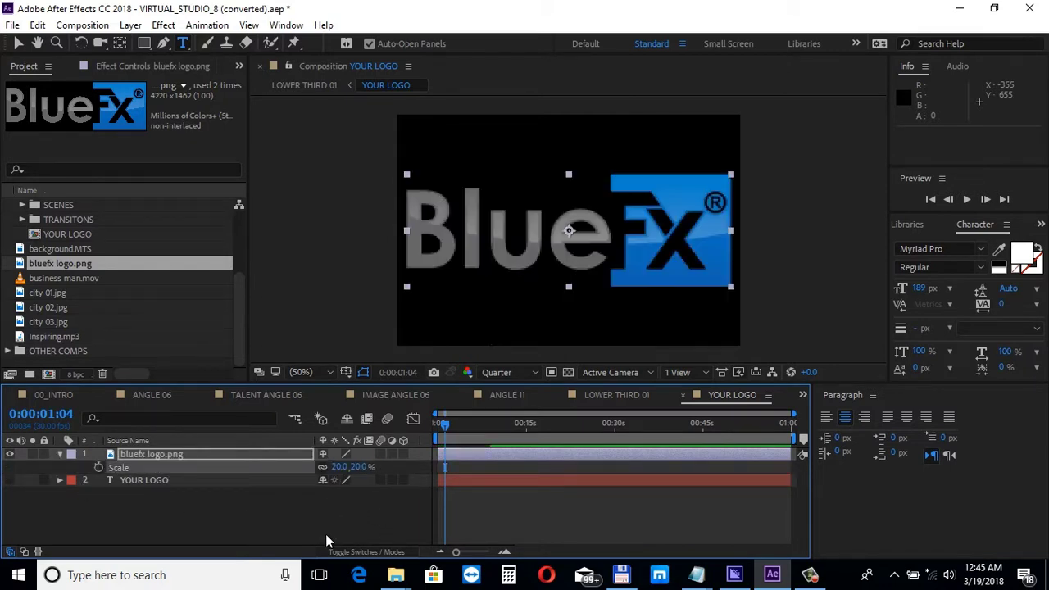
click(621, 399)
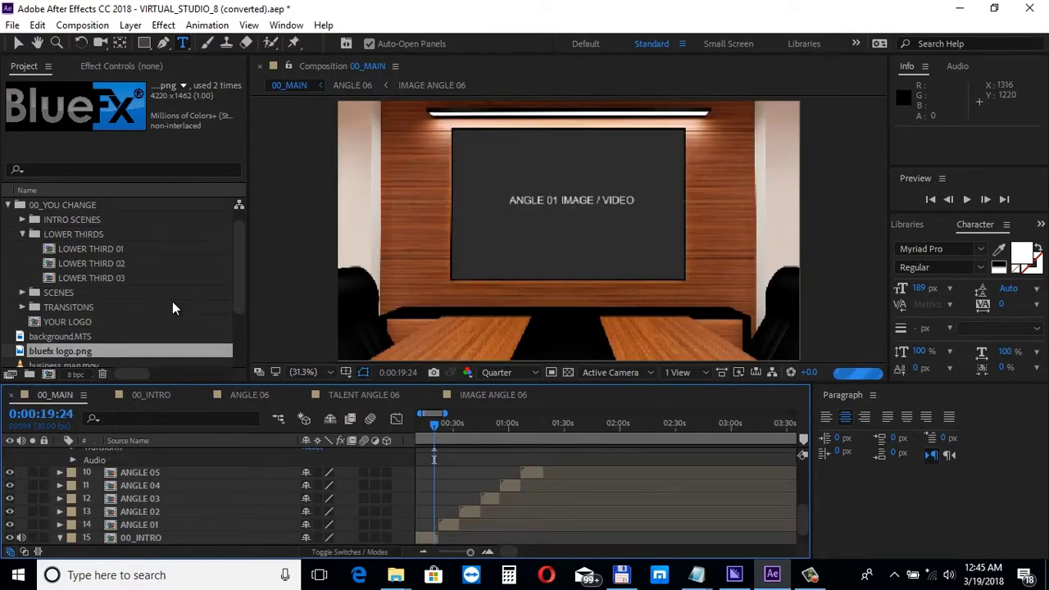
Step: Place LOWER THIRD 01 above ANGLE 01 in 00_MAIN, starting near ANGLE 01's in point
click(448, 522)
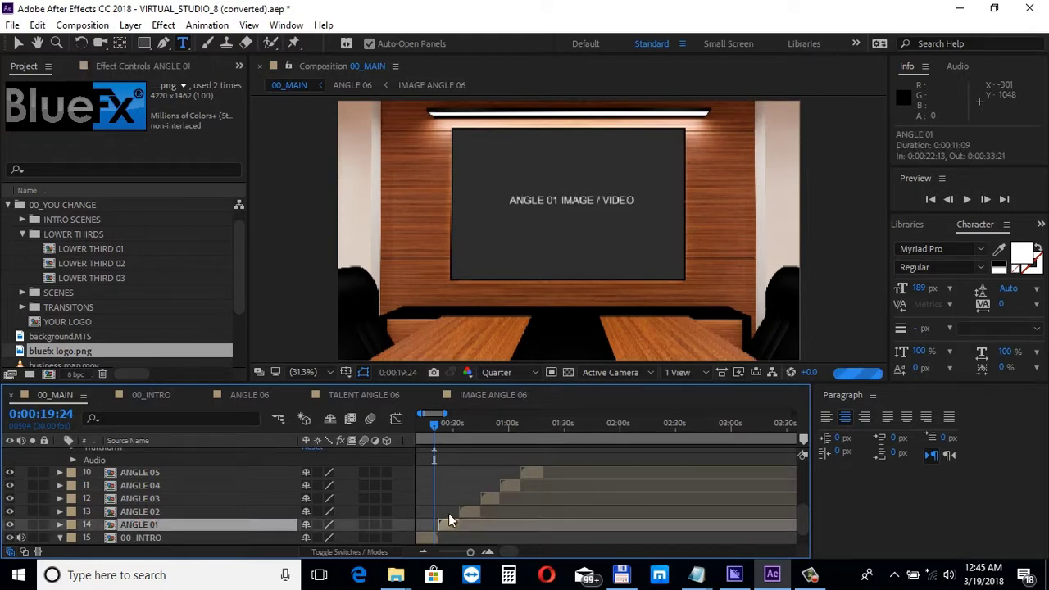
key(i)
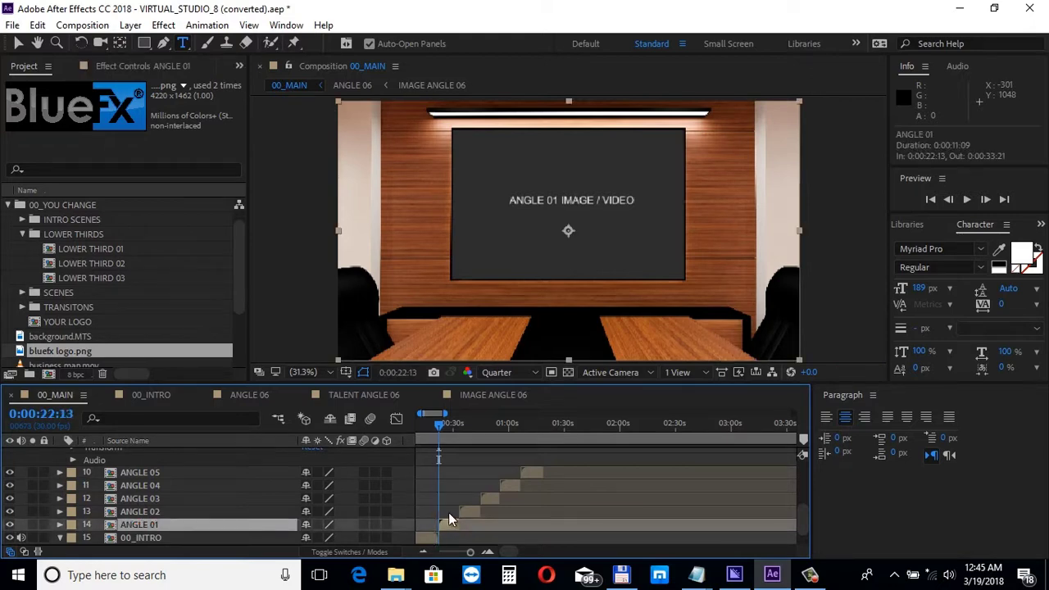
click(105, 250)
drag(110, 255, 160, 514)
drag(246, 527, 359, 515)
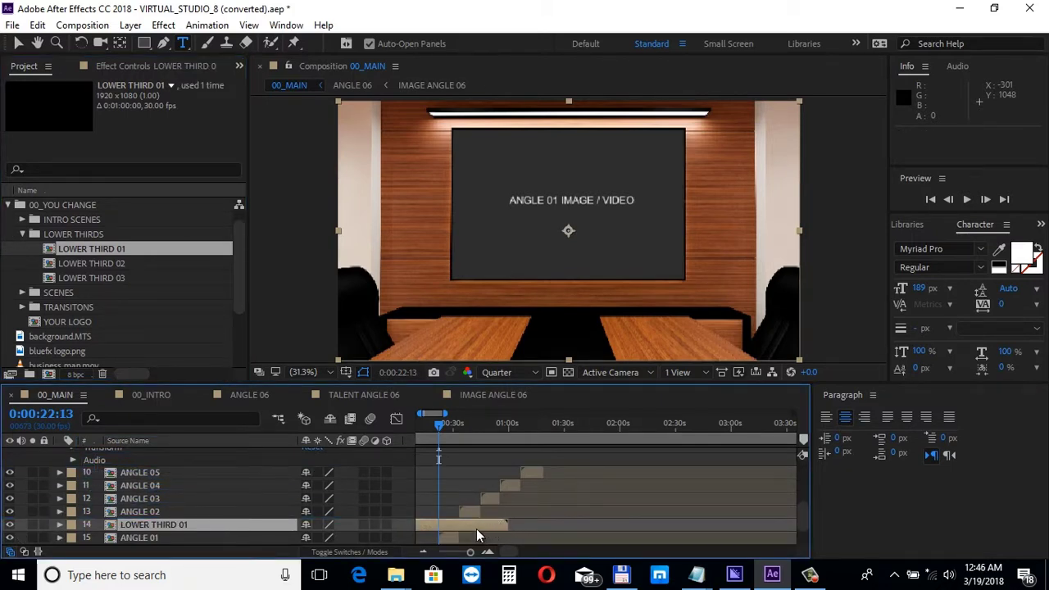
drag(467, 527, 496, 528)
Step: Move the lower third banner lower and left to position 915.3, 642.2
click(442, 423)
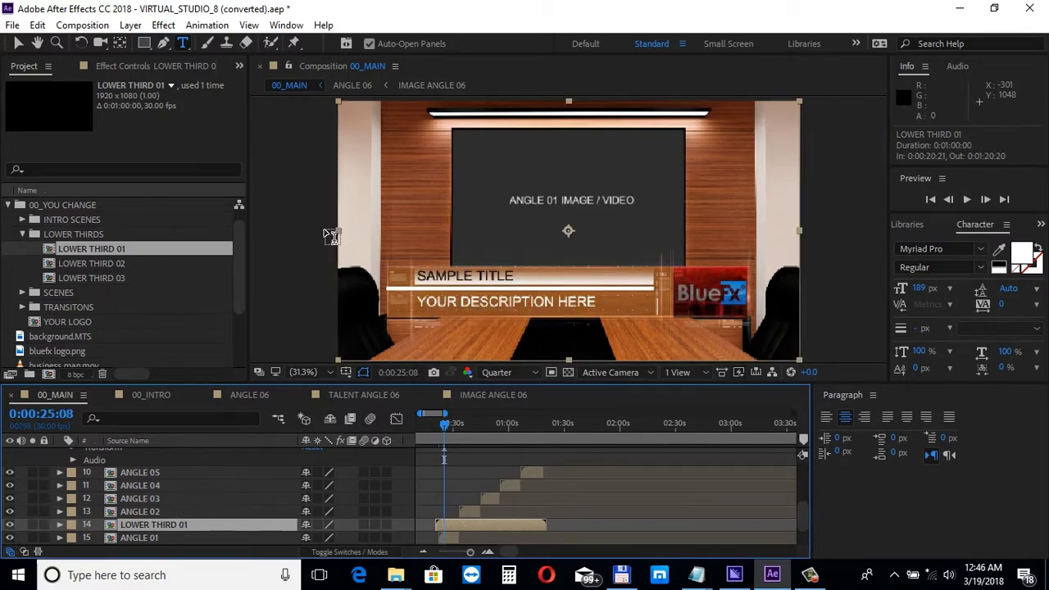
click(18, 43)
drag(530, 300, 531, 347)
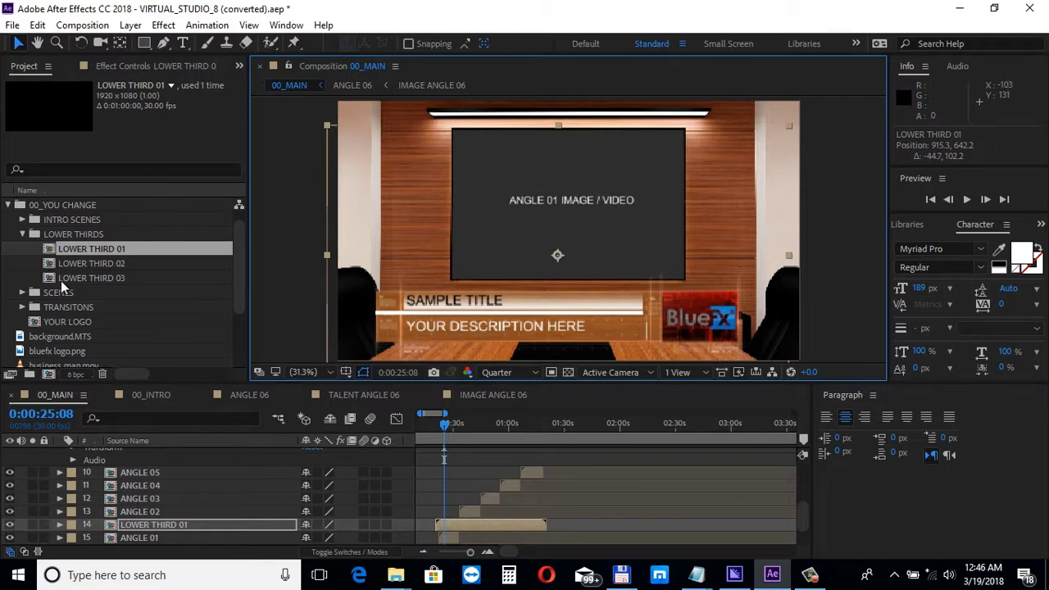
Step: Place TRANSITION 01.mov in 00_MAIN at 0:00:32:24 on the ANGLE 01/ANGLE 02 cut, then preview it
click(23, 308)
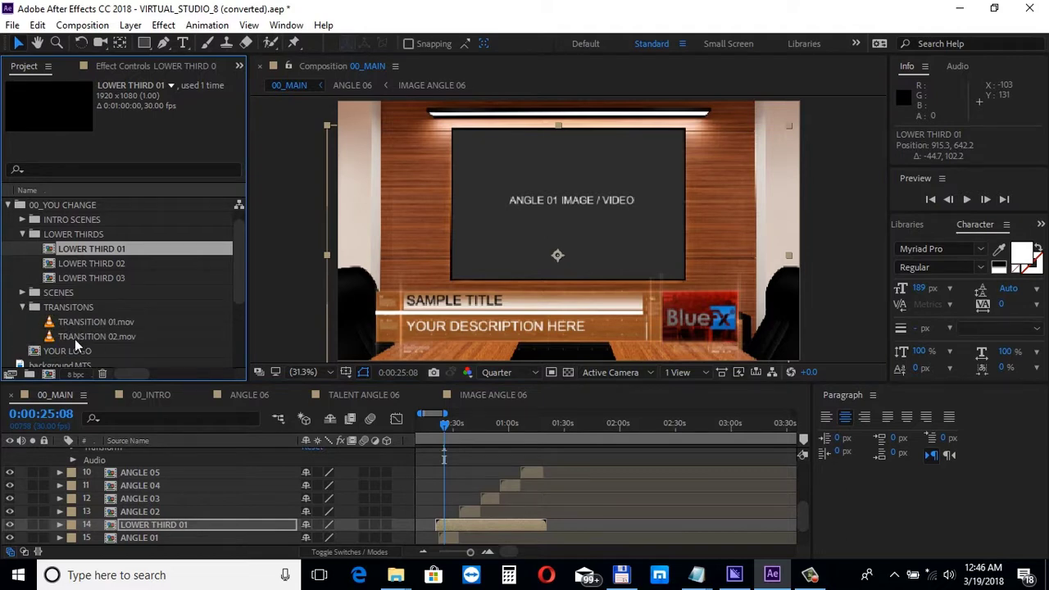
click(87, 322)
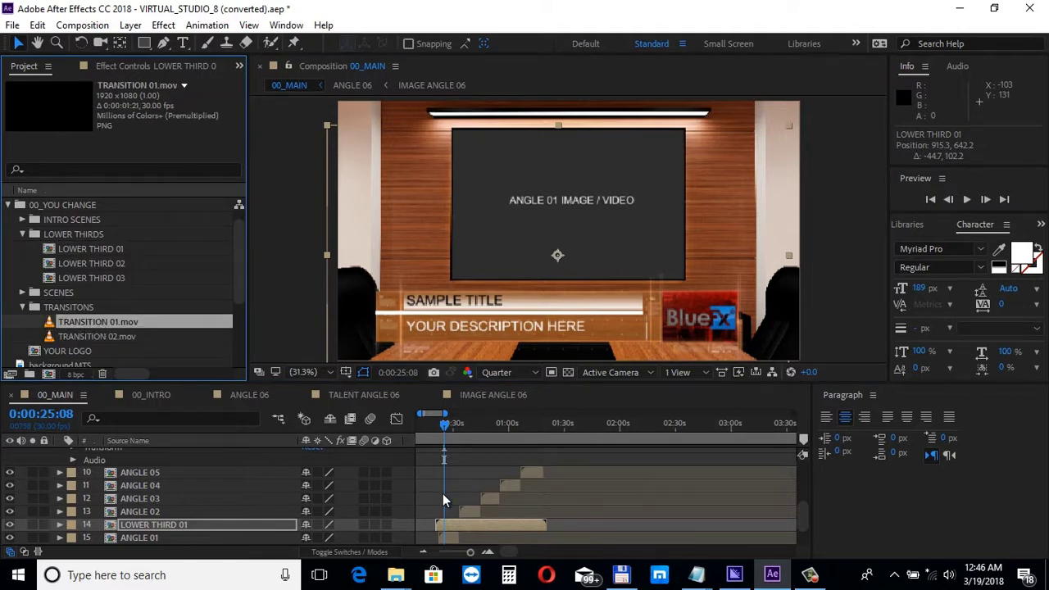
drag(443, 502, 457, 510)
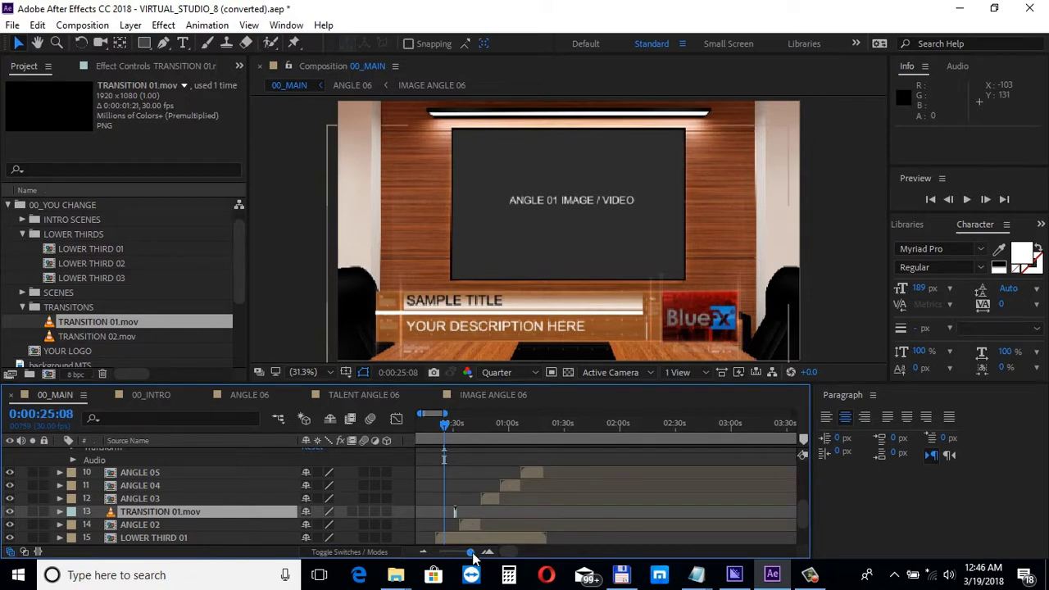
scroll(480, 511, up, 3)
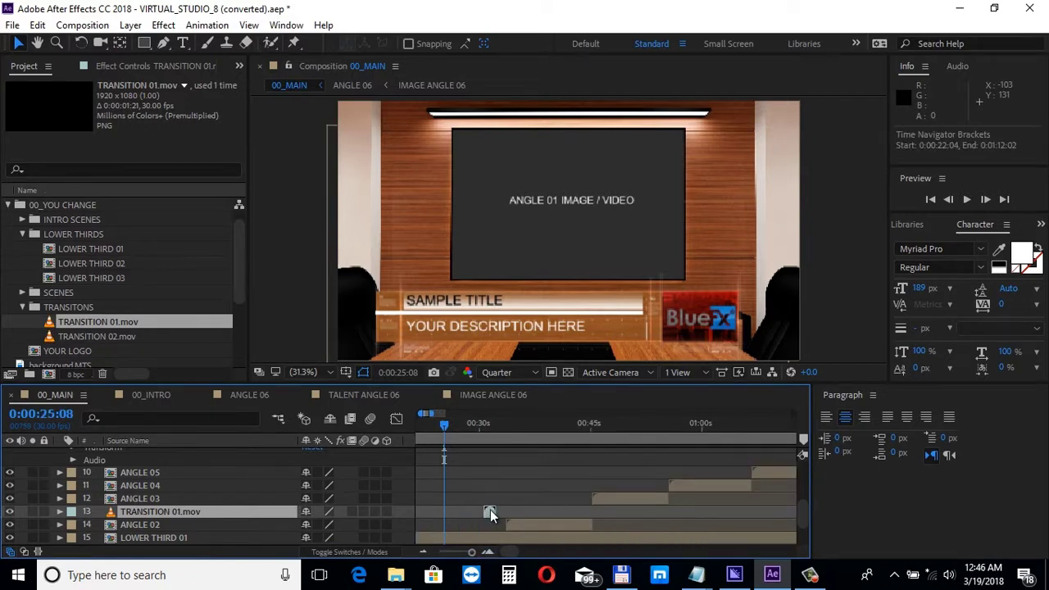
drag(492, 512, 507, 514)
drag(455, 422, 520, 425)
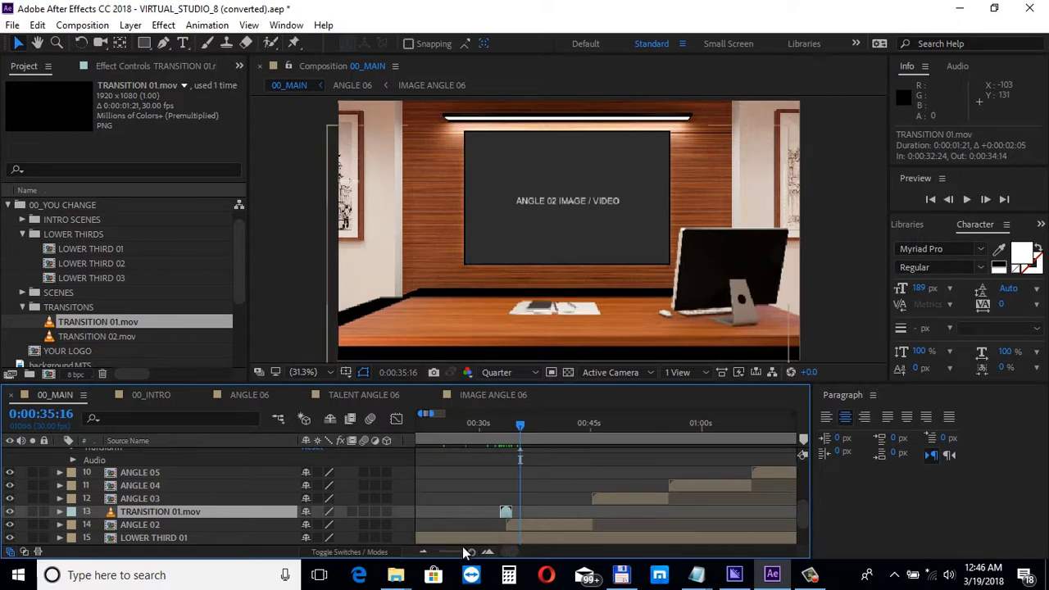
Step: Shift the ANGLE 14 layer later so it runs from 0:03:23:07 to 0:04:36:01
drag(472, 552, 462, 554)
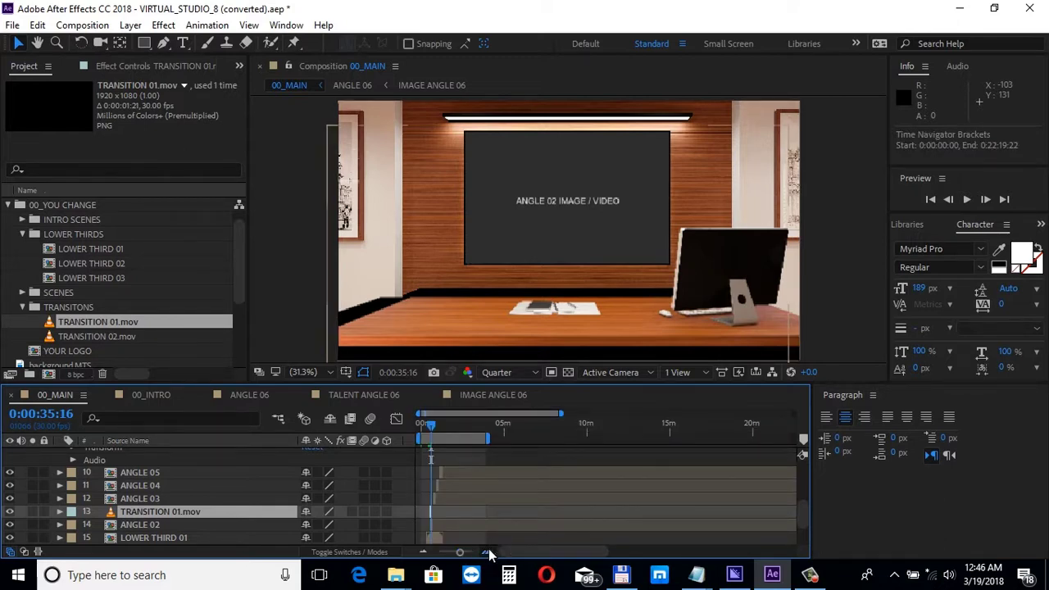
click(469, 552)
scroll(253, 491, up, 5)
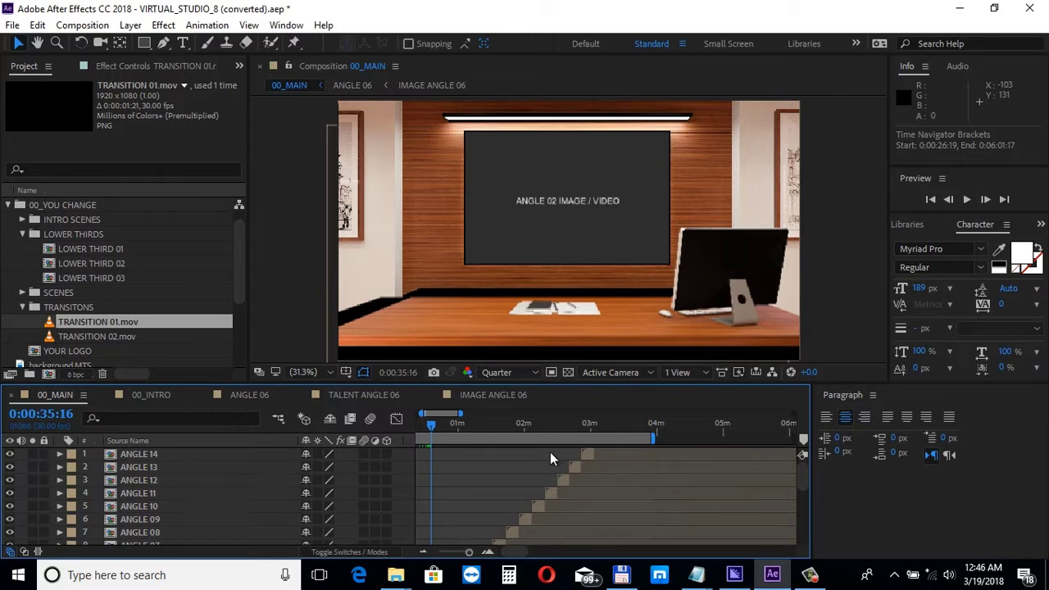
click(596, 455)
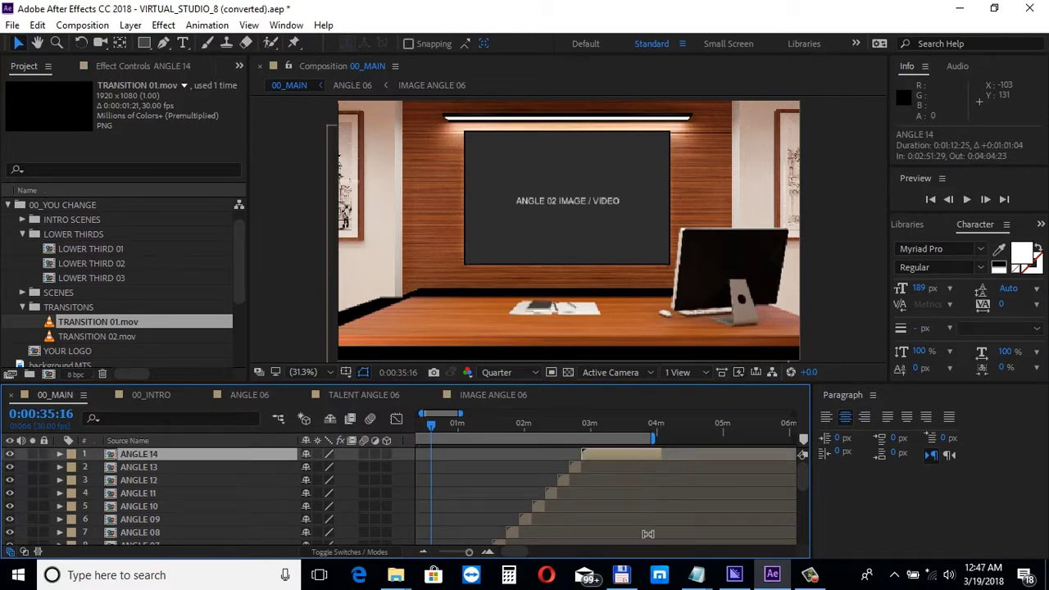
drag(619, 458, 657, 453)
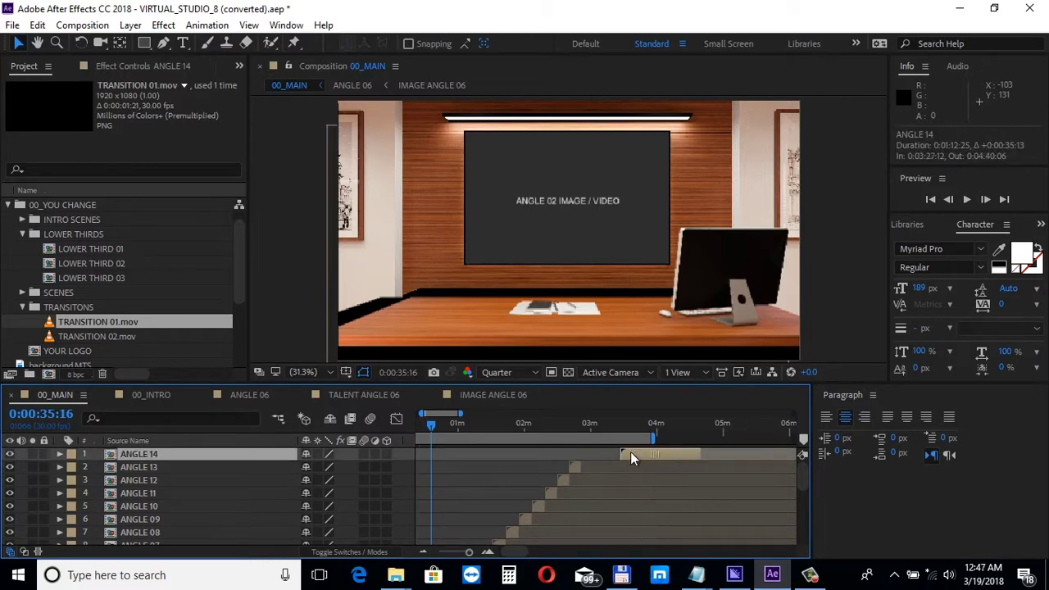
Step: Extend ANGLE 13's out point so it runs up to ANGLE 14, and check its end
click(575, 470)
drag(574, 470, 643, 451)
key(o)
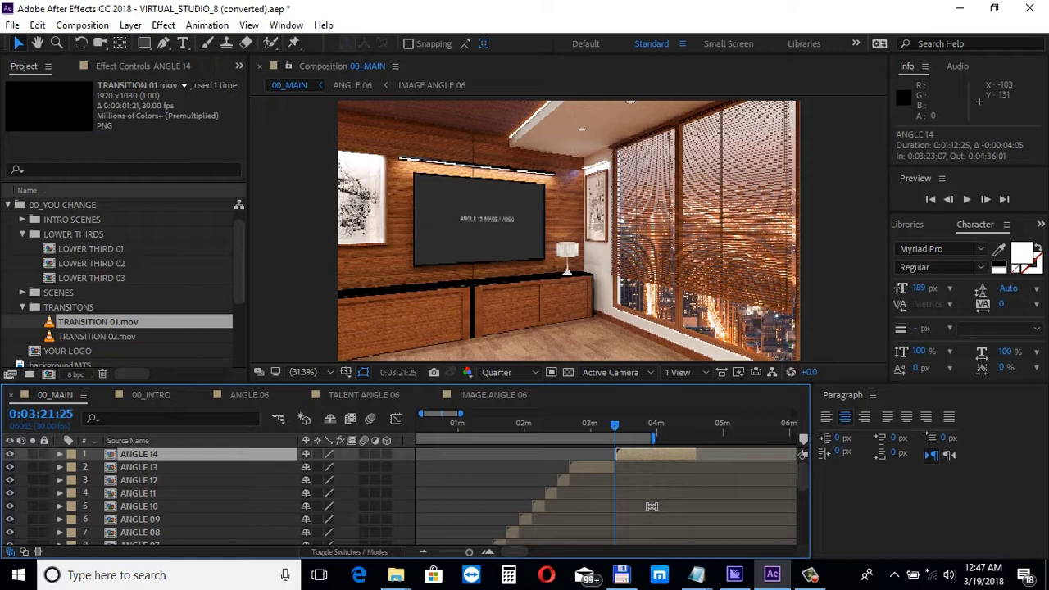
Step: Add the Inspiring.mp3 music file to the 00_MAIN timeline as layer 18
scroll(78, 268, down, 3)
click(69, 324)
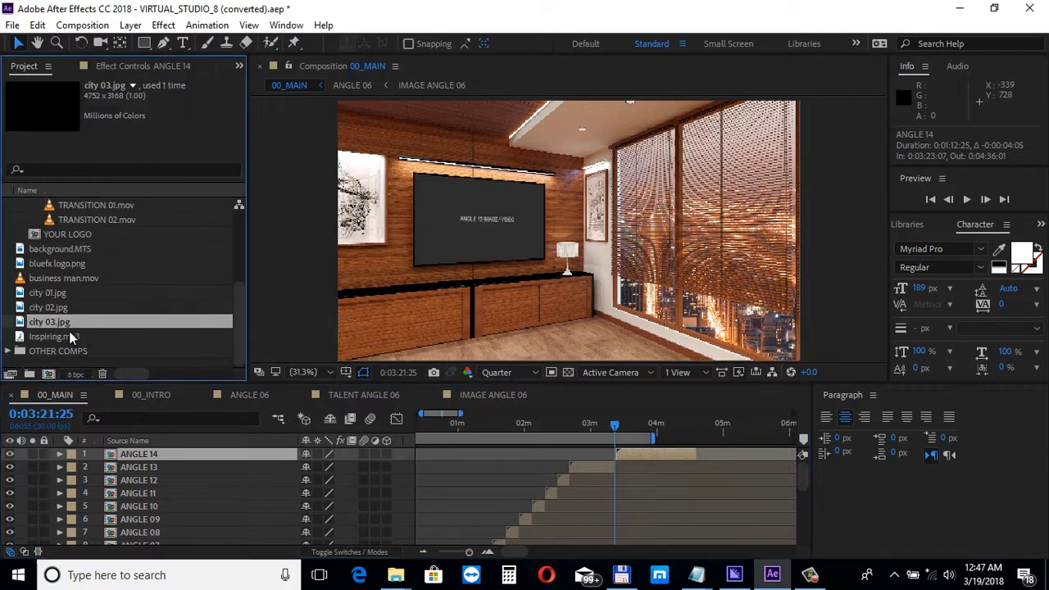
click(70, 339)
drag(70, 350, 127, 535)
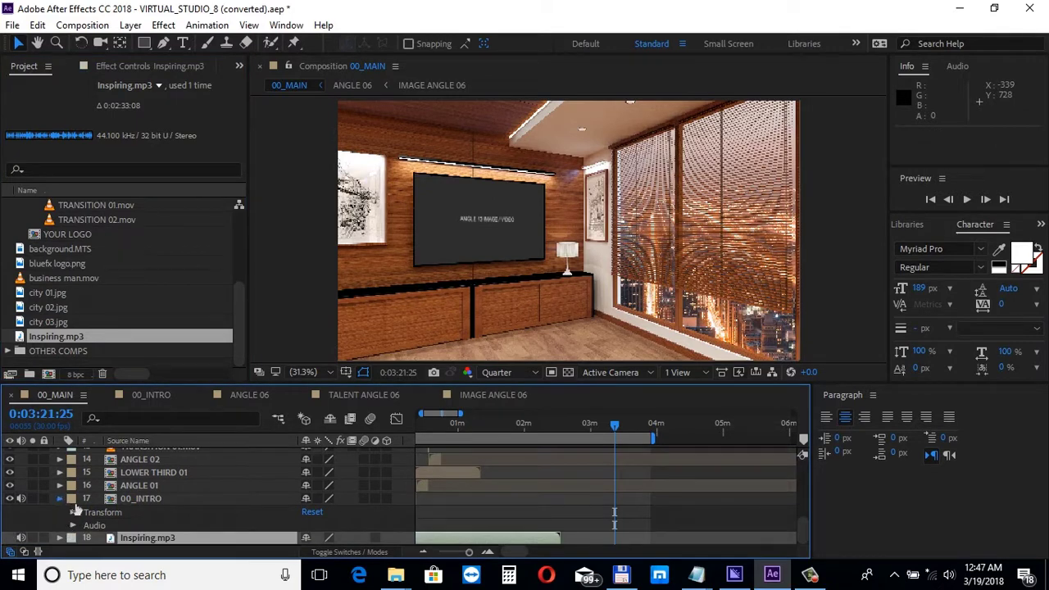
Step: Send 00_MAIN to the Adobe Media Encoder queue from the Composition menu
click(61, 500)
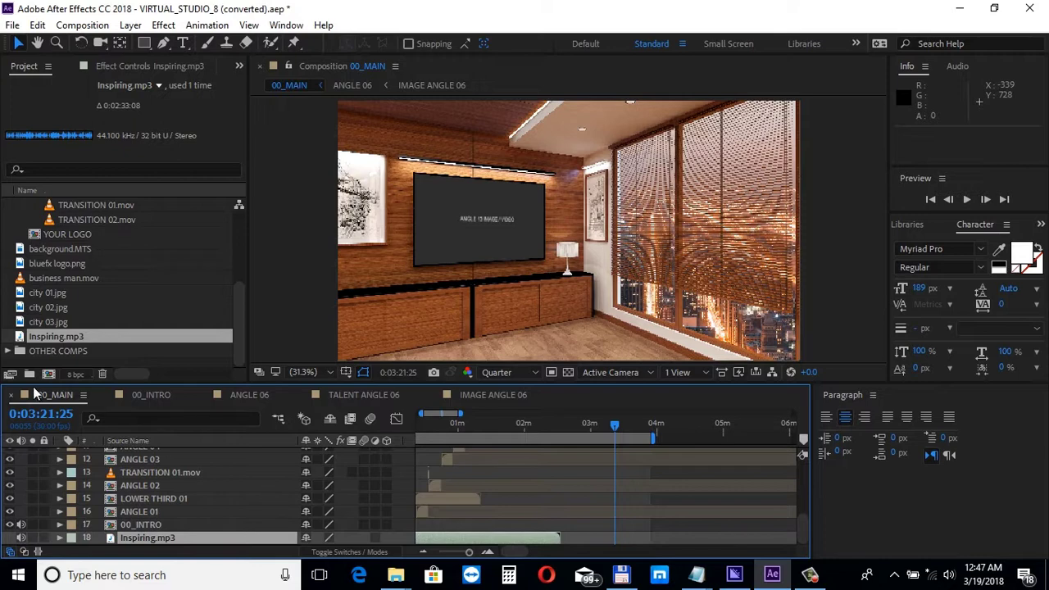
click(82, 25)
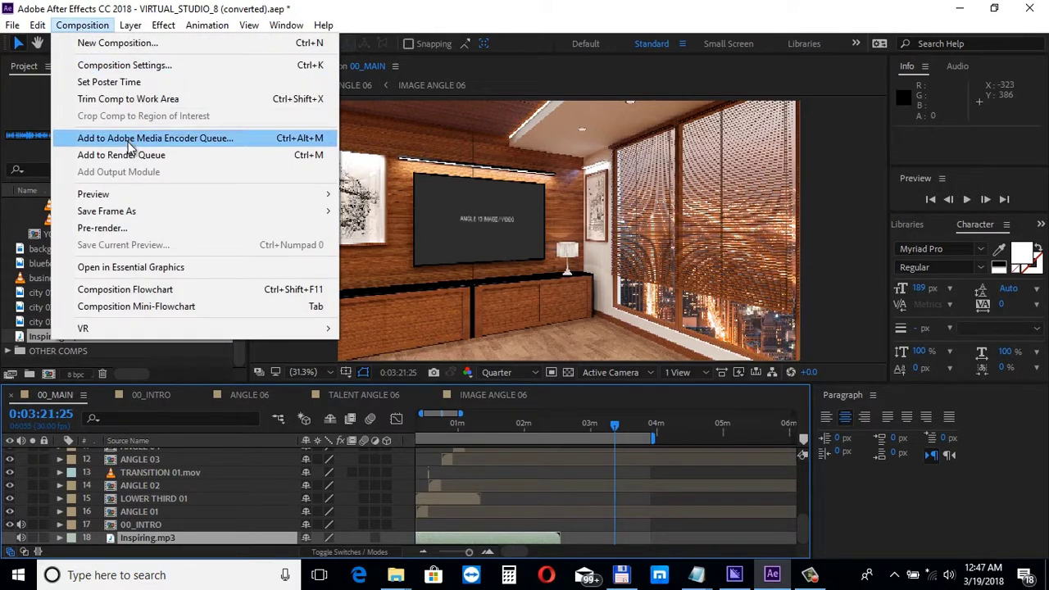
click(466, 7)
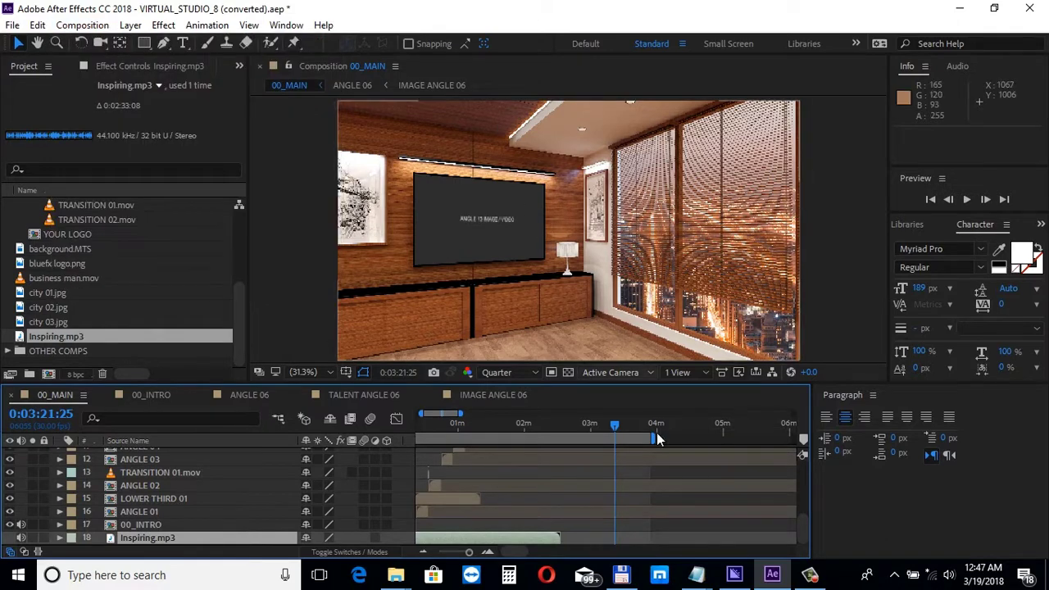
Step: Switch to Adobe Media Encoder to check the 00_MAIN entry in the queue
click(735, 574)
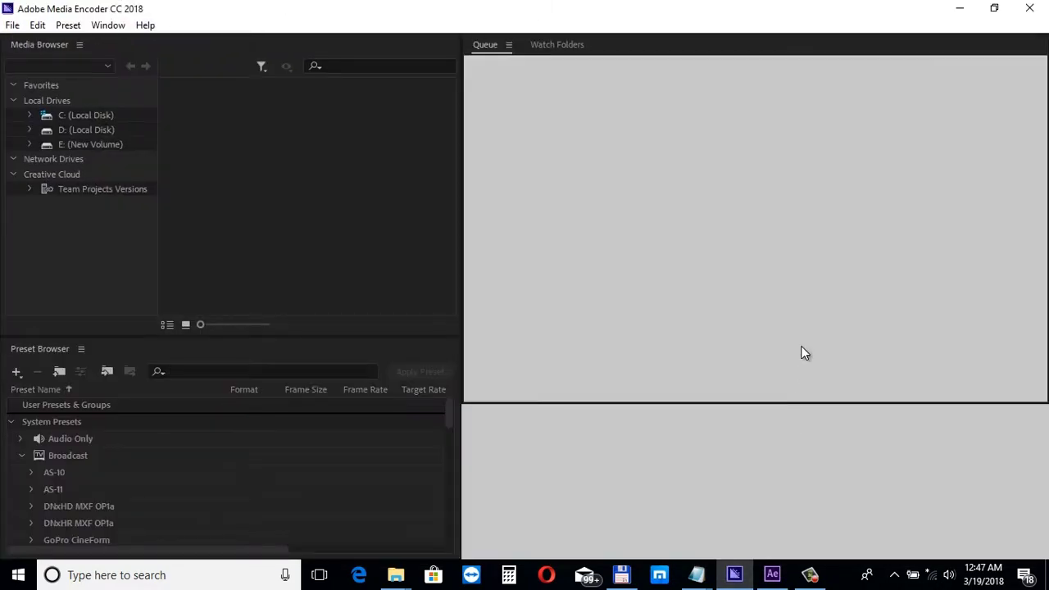